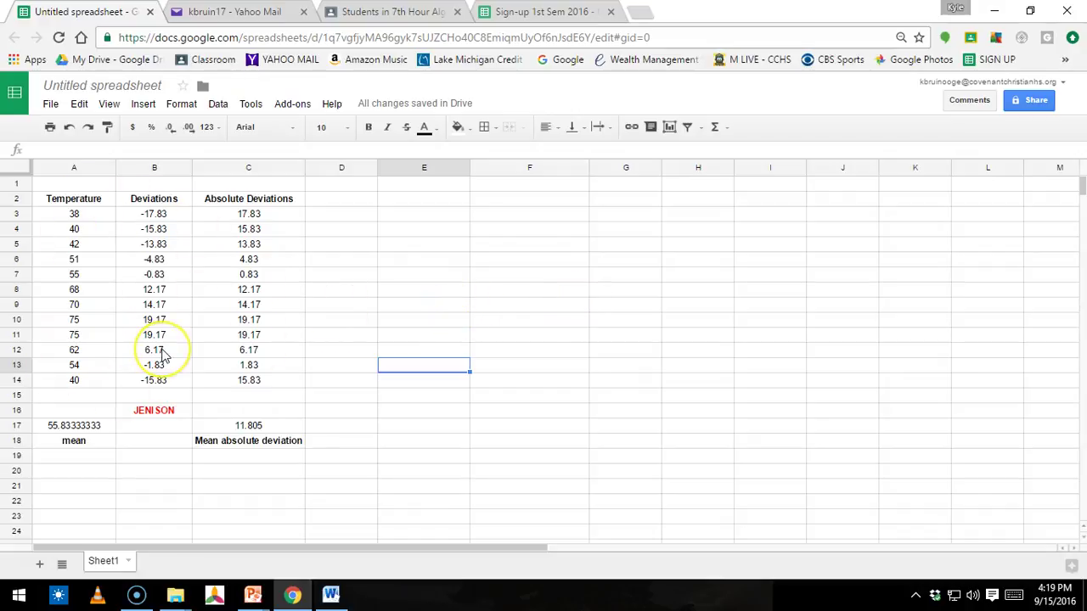
scroll(157, 353, "down", 5)
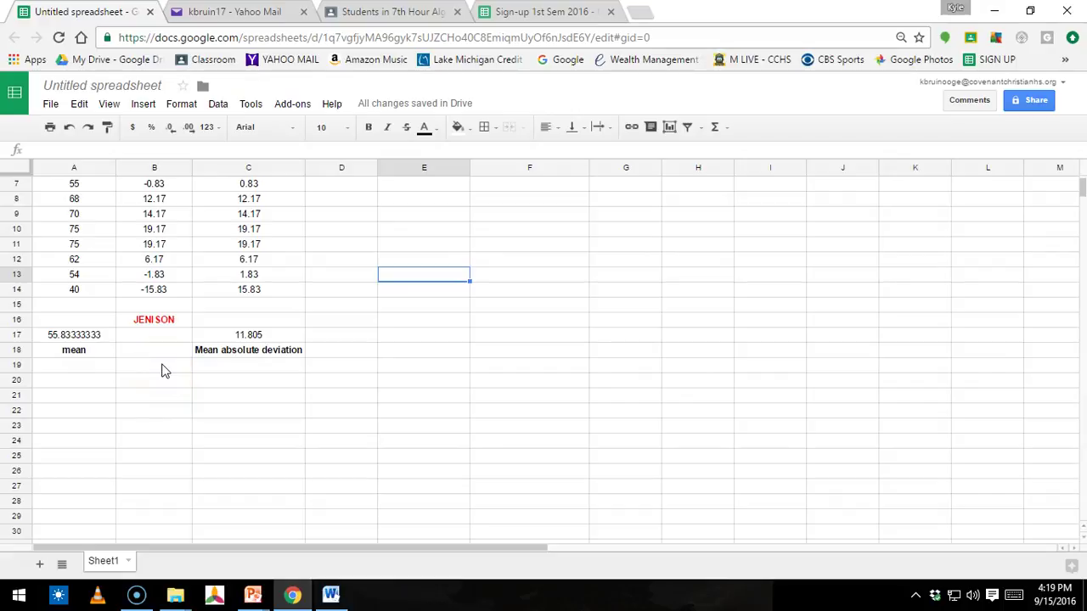
scroll(162, 367, "down", 6)
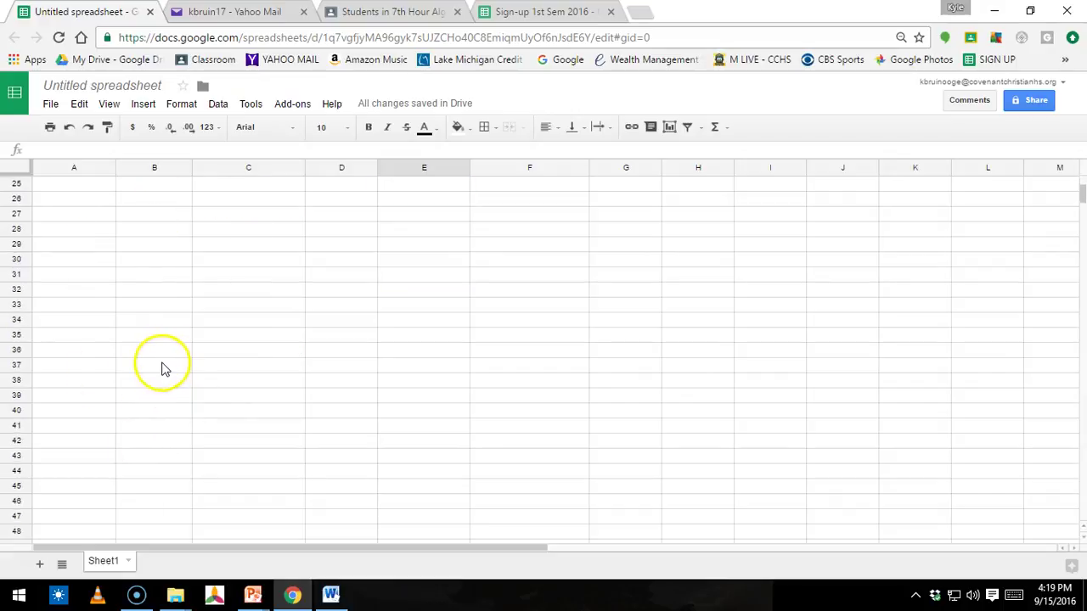
scroll(166, 368, "up", 11)
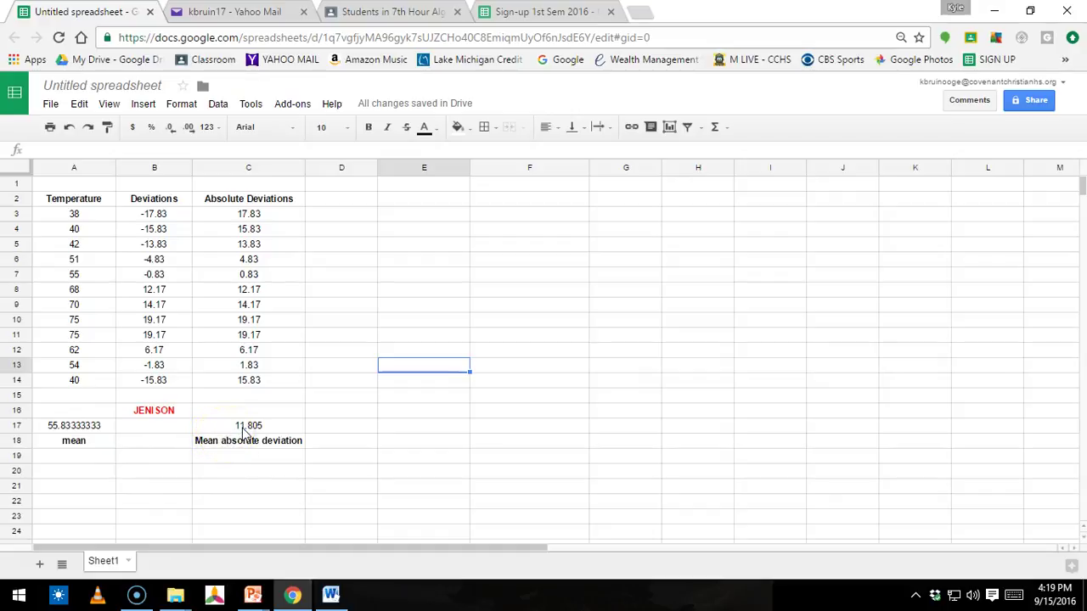
Make the mean absolute deviation value in cell C17 bold.
left_click(244, 427)
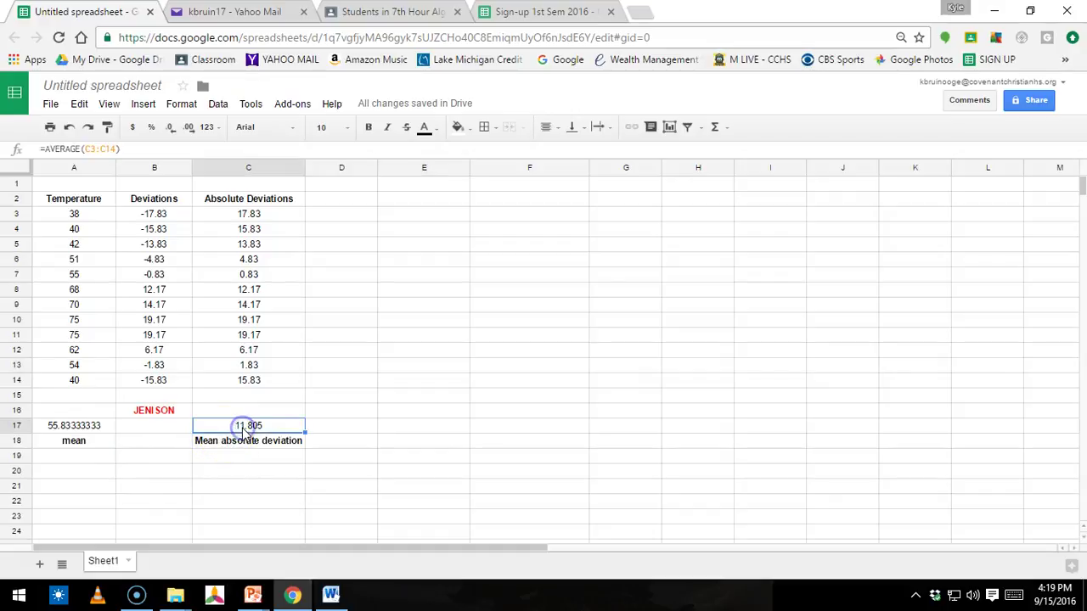
left_click(367, 127)
left_click(286, 411)
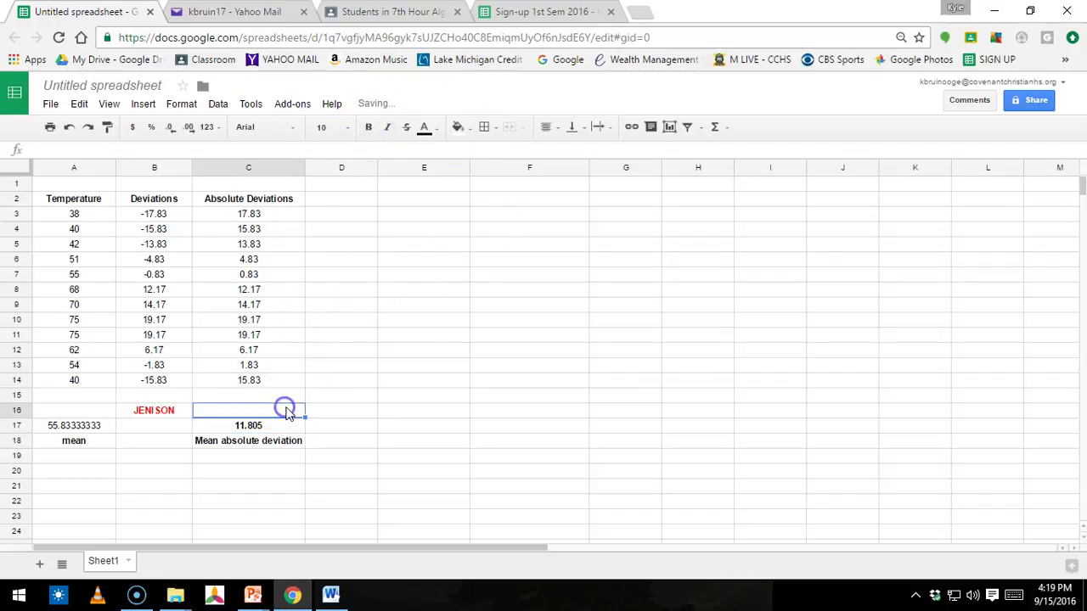
Enter the headings City in cell E3 and Mean Absolute Deviation in cell F3.
left_click(439, 214)
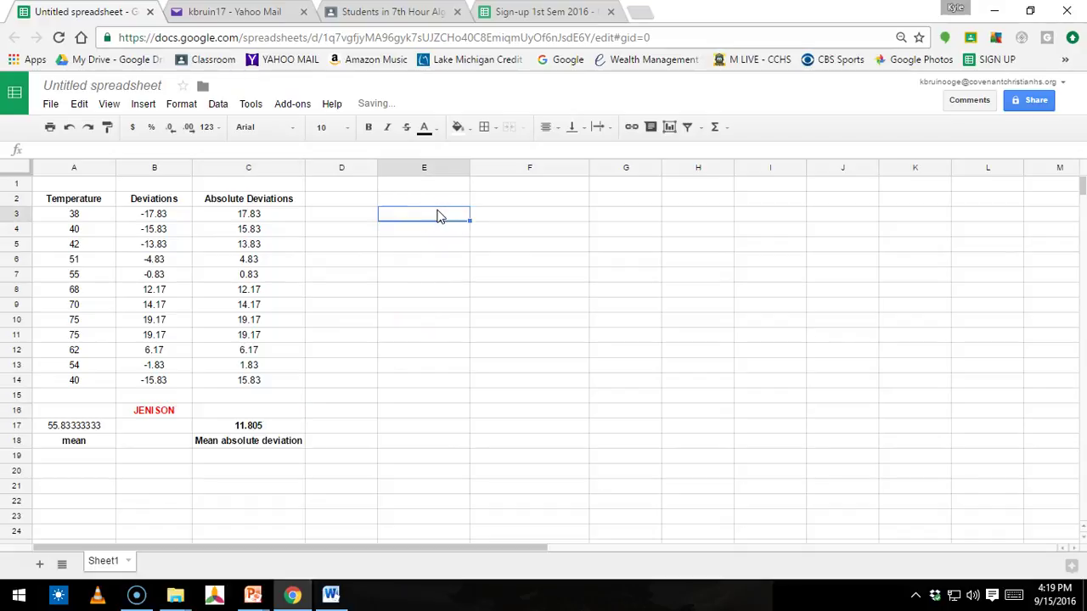
type("City")
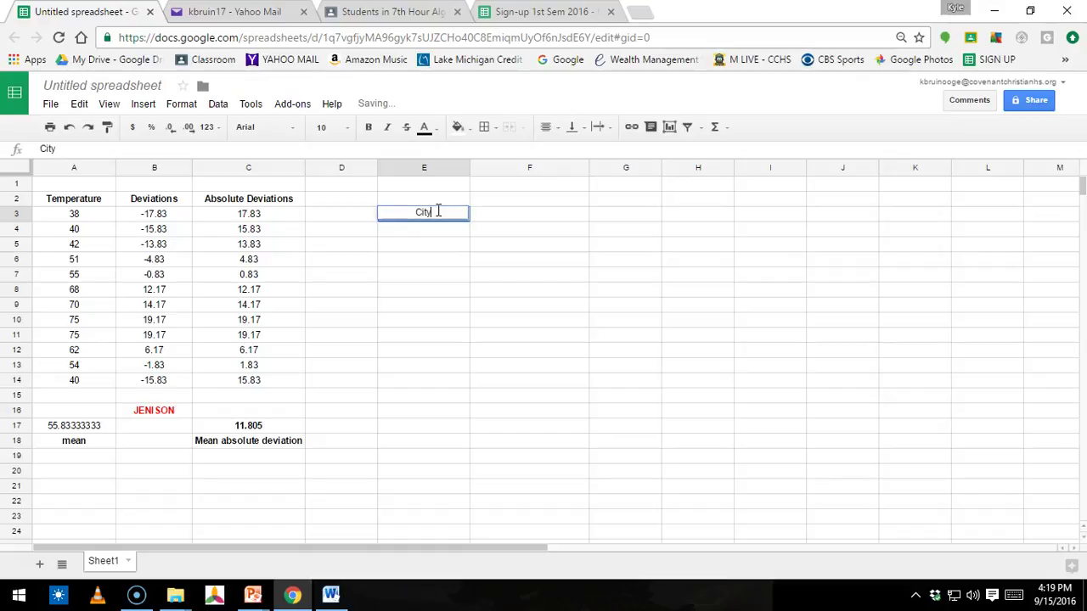
key("Tab")
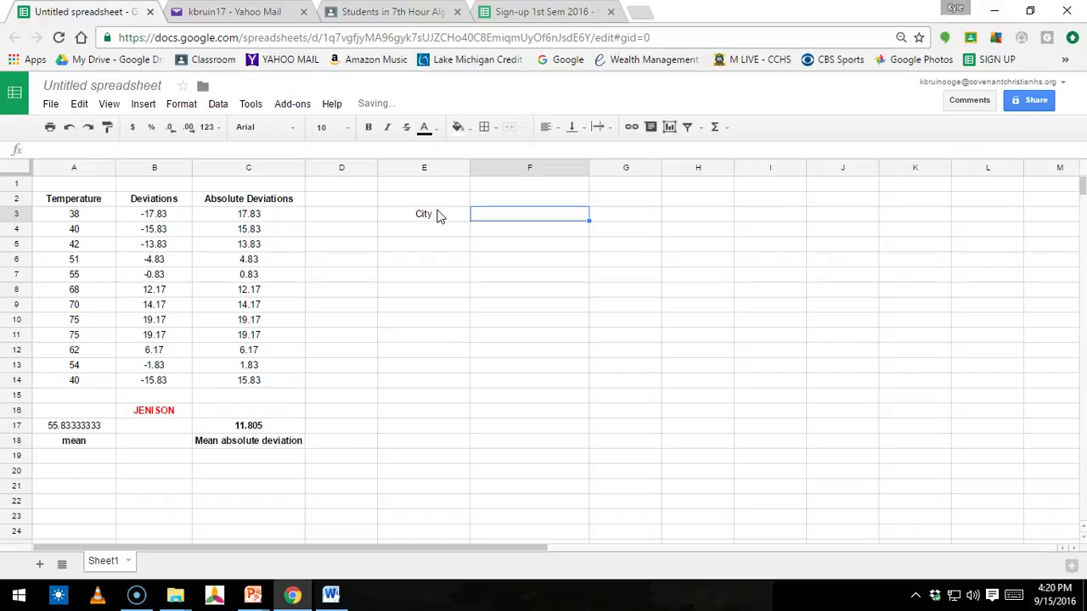
type("M")
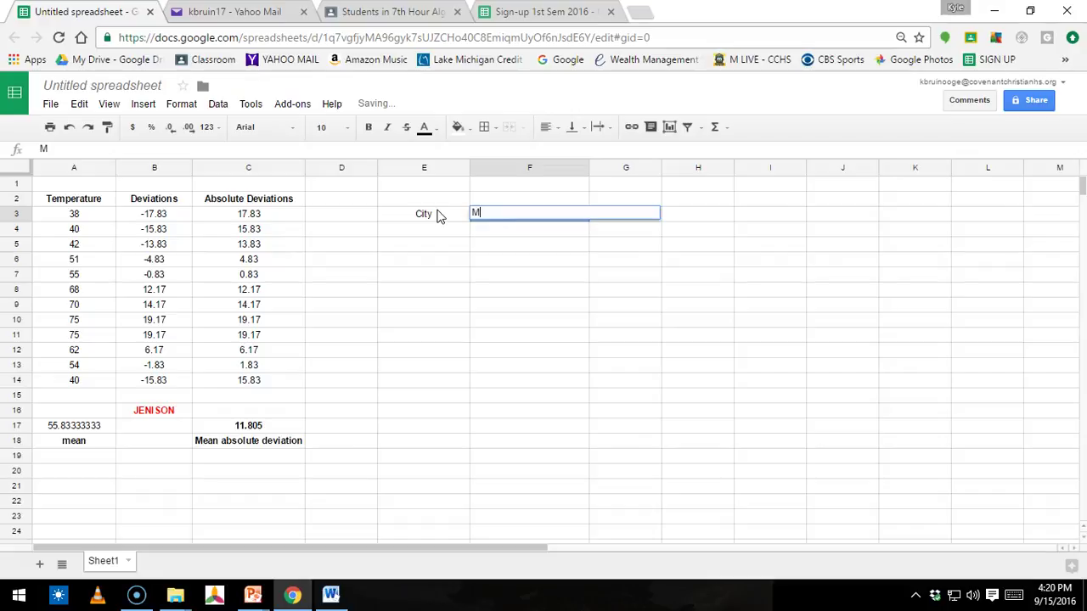
type("ean Absolute Deviation")
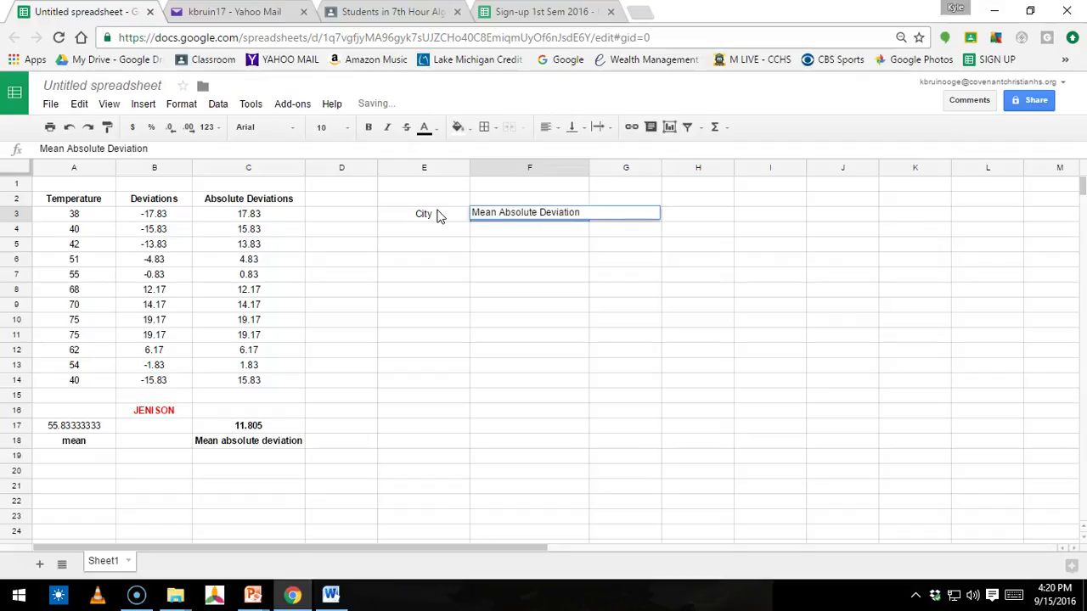
left_click(529, 242)
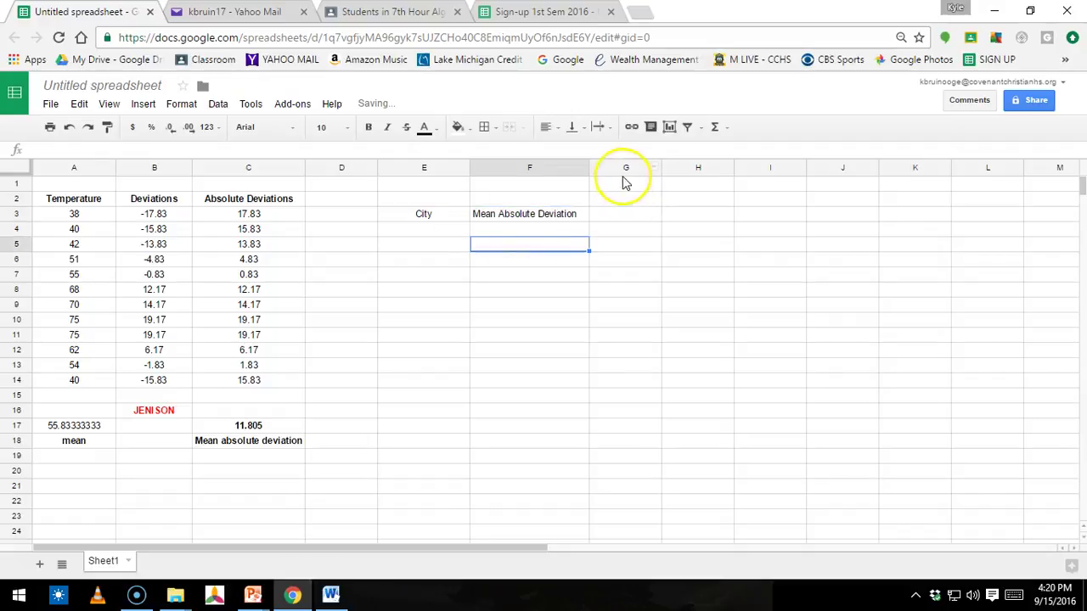
Widen column F slightly and centre its contents horizontally.
mouse_move(588, 167)
left_mouse_down()
mouse_move(572, 168)
mouse_move(592, 168)
left_mouse_up()
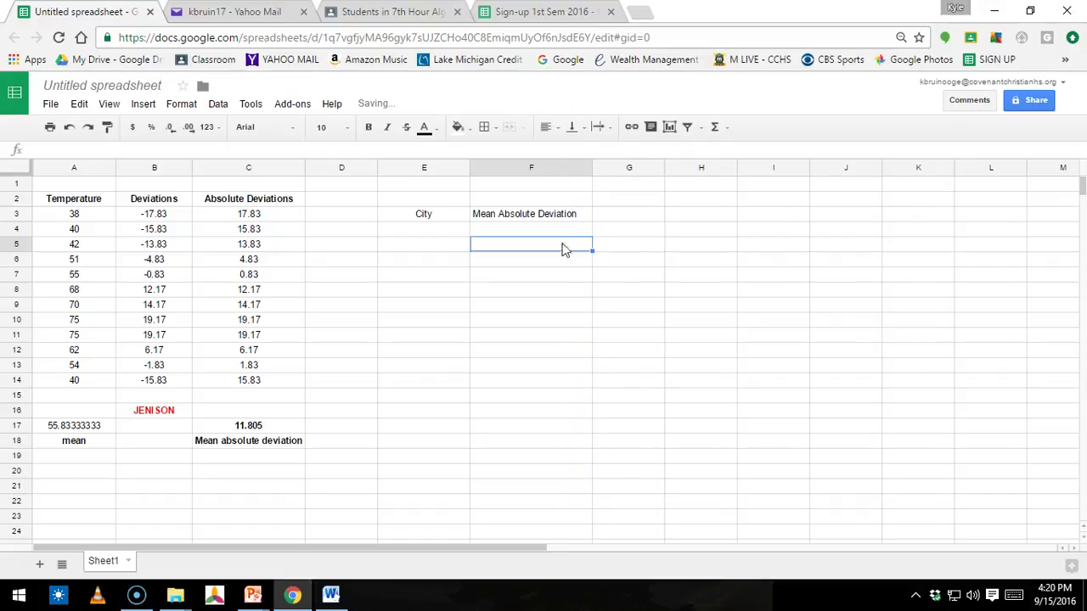
left_click(516, 165)
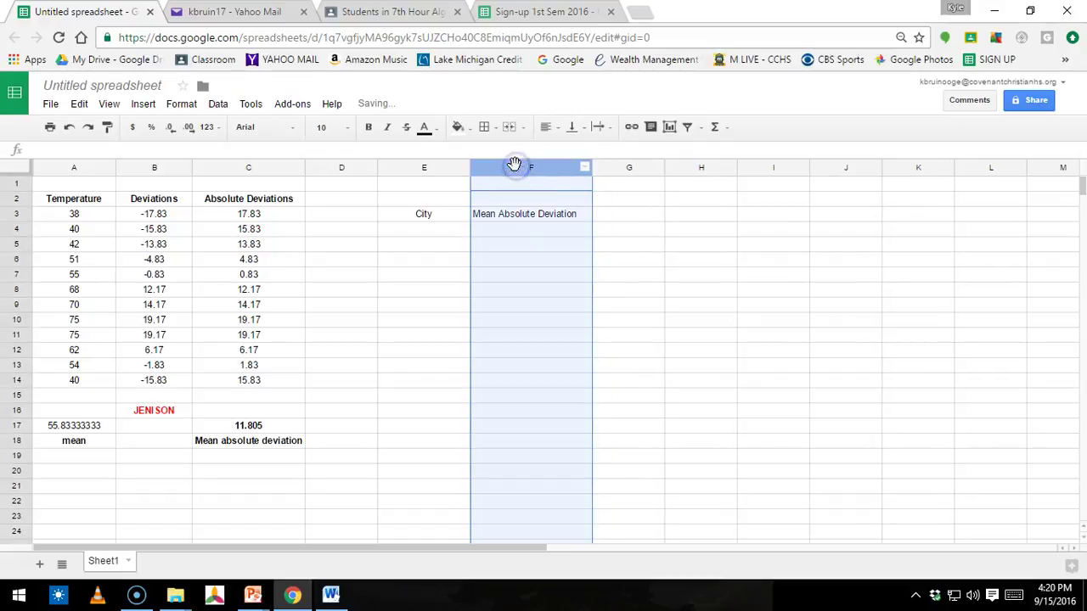
left_click(549, 128)
left_click(571, 153)
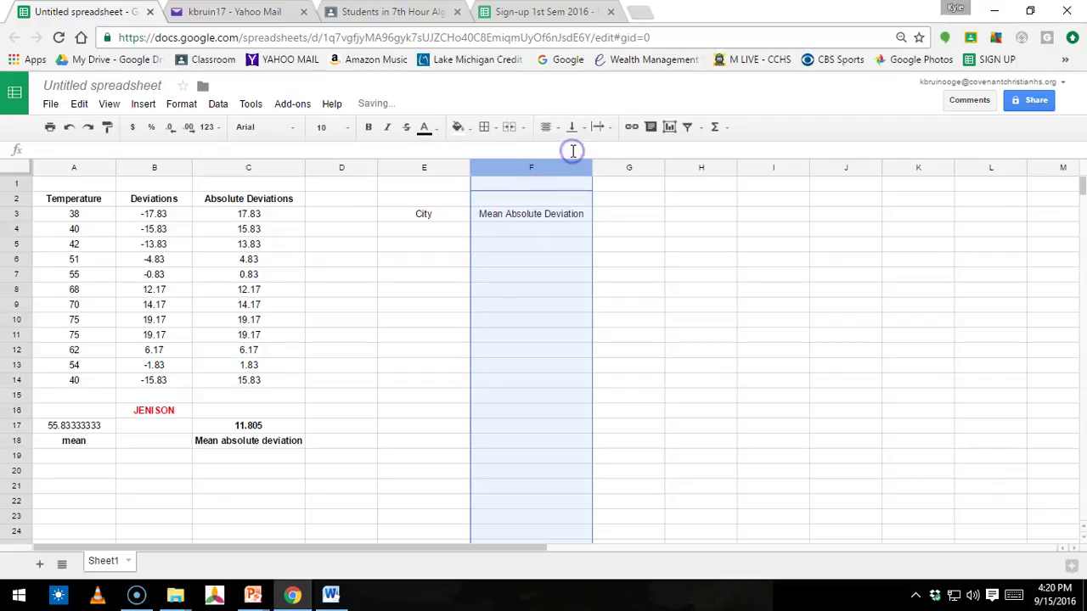
left_click(689, 263)
Centre the contents of the City column, column E, horizontally.
left_click(440, 167)
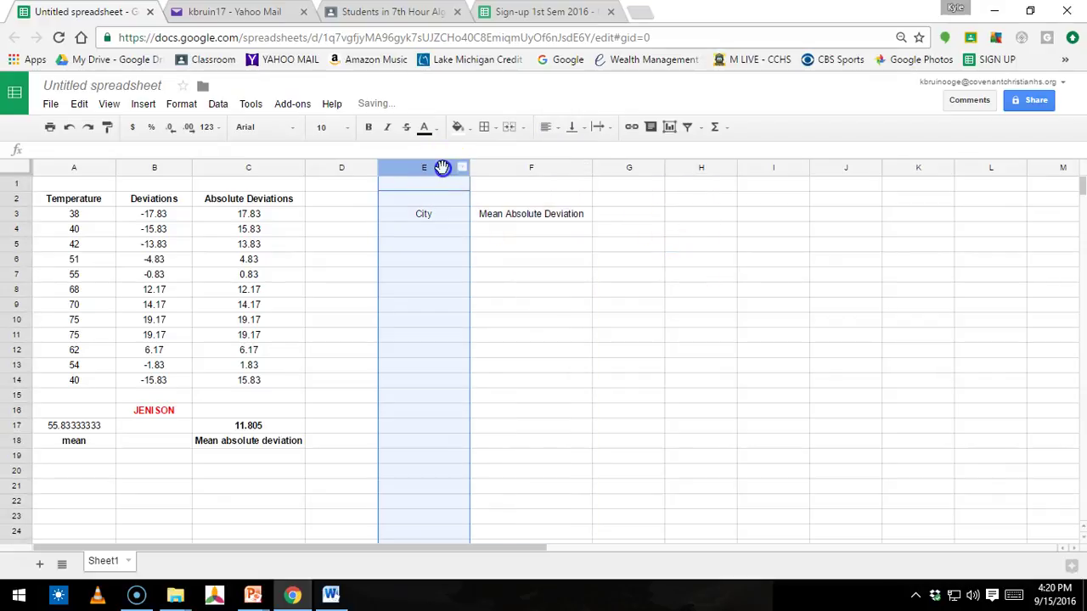
left_click(550, 127)
left_click(566, 152)
left_click(489, 319)
List the cities Atlanta, New York, Phoenix, Miami and Washington, DC in cells E4 to E8 under the City heading.
double_click(432, 226)
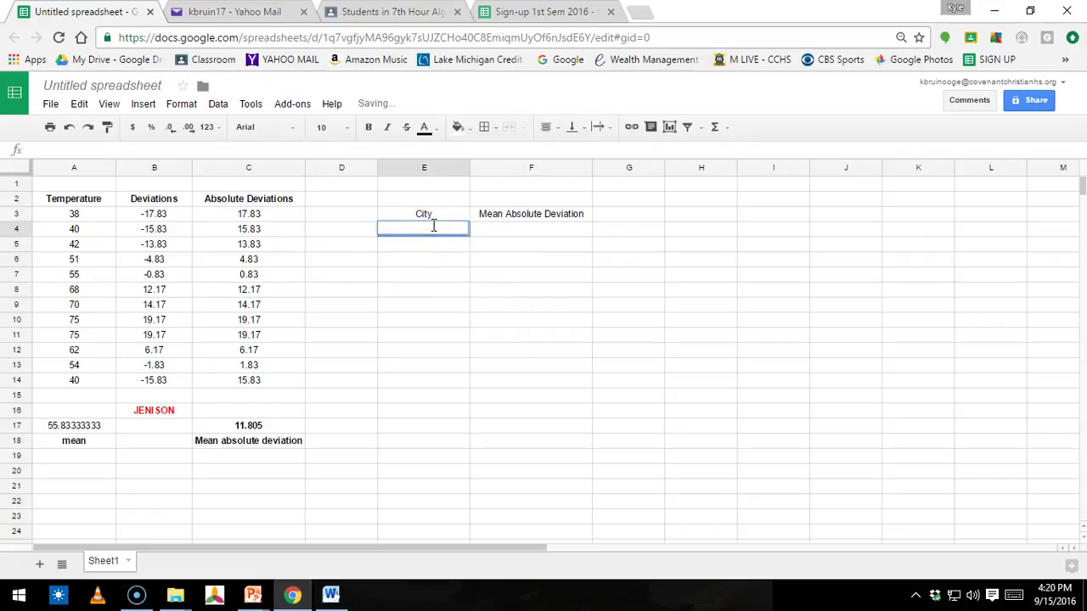
type("Atlanta")
key("Return")
type("New York")
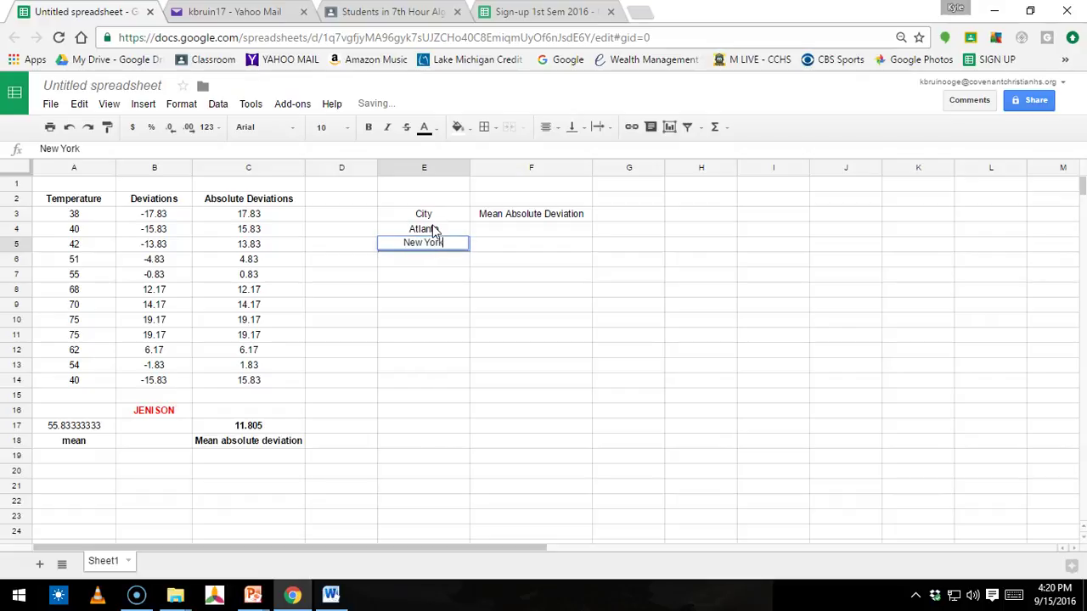
key("Return")
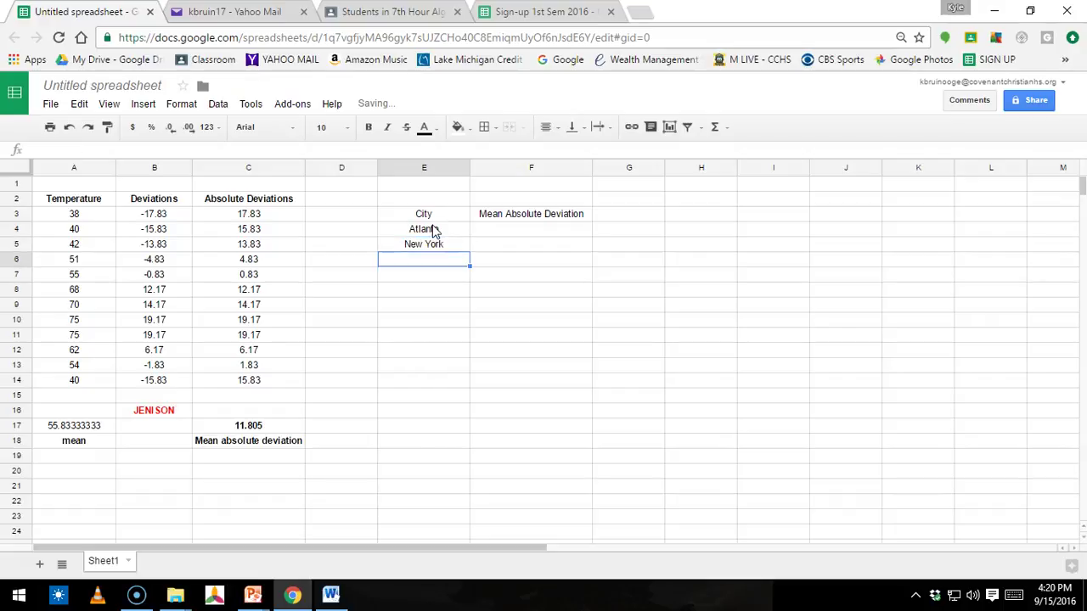
type("Phoenix")
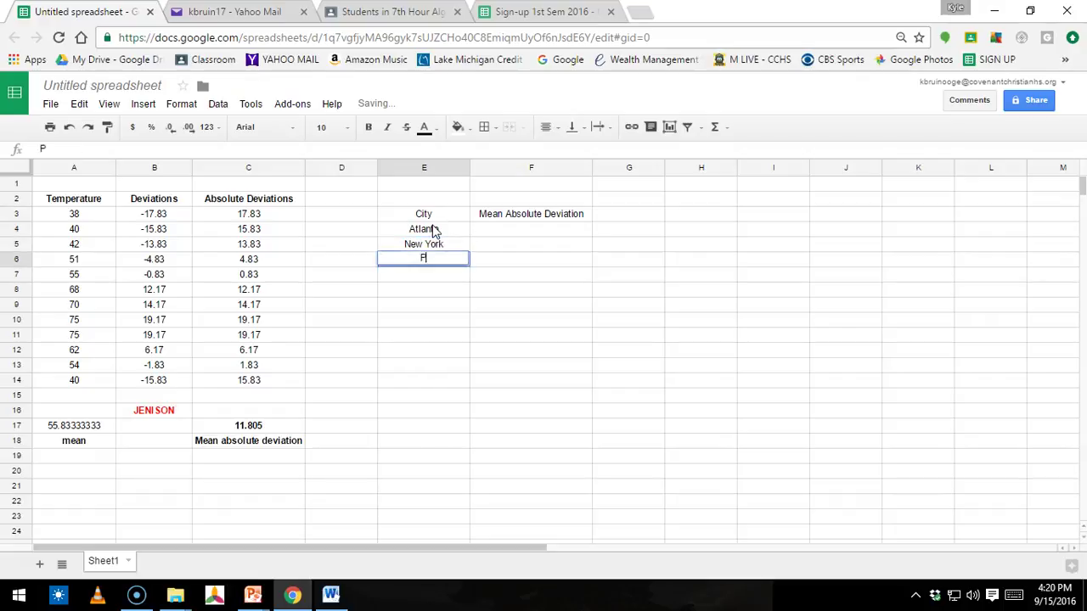
key("Return")
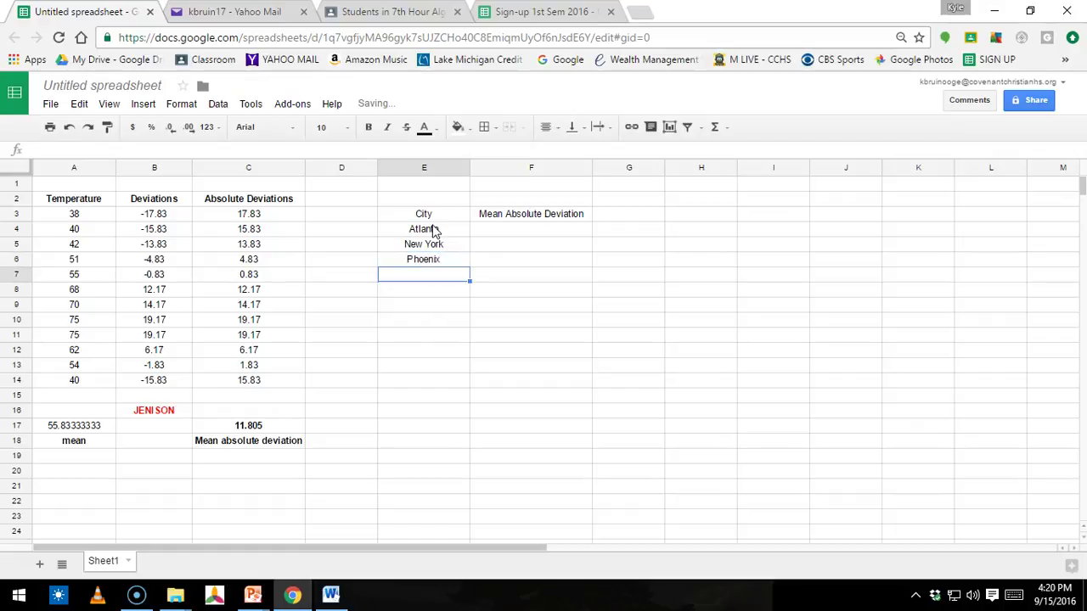
type("Miami")
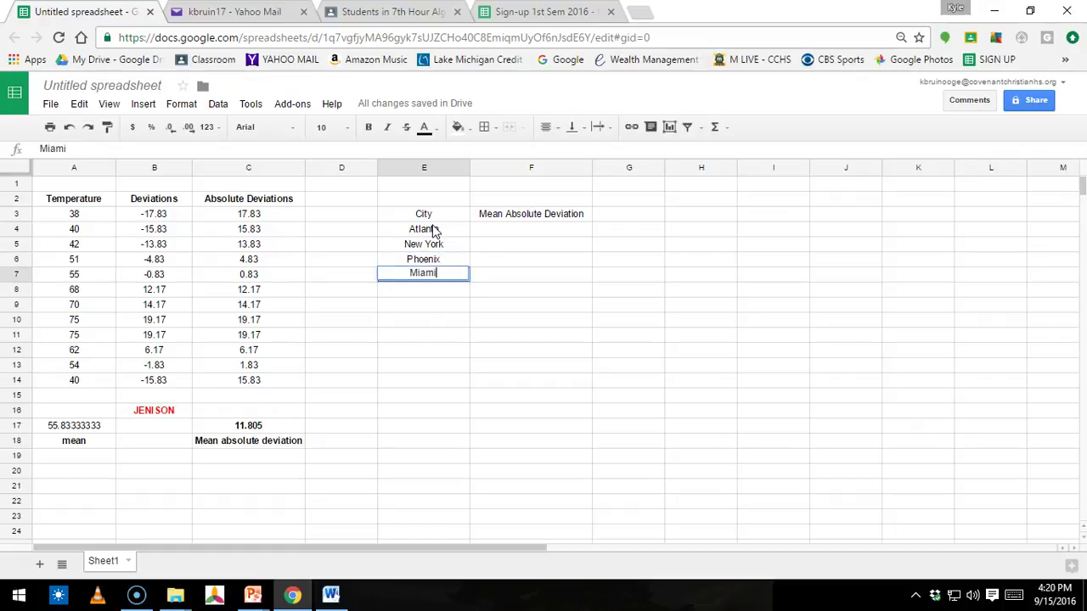
key("Return")
type("Was")
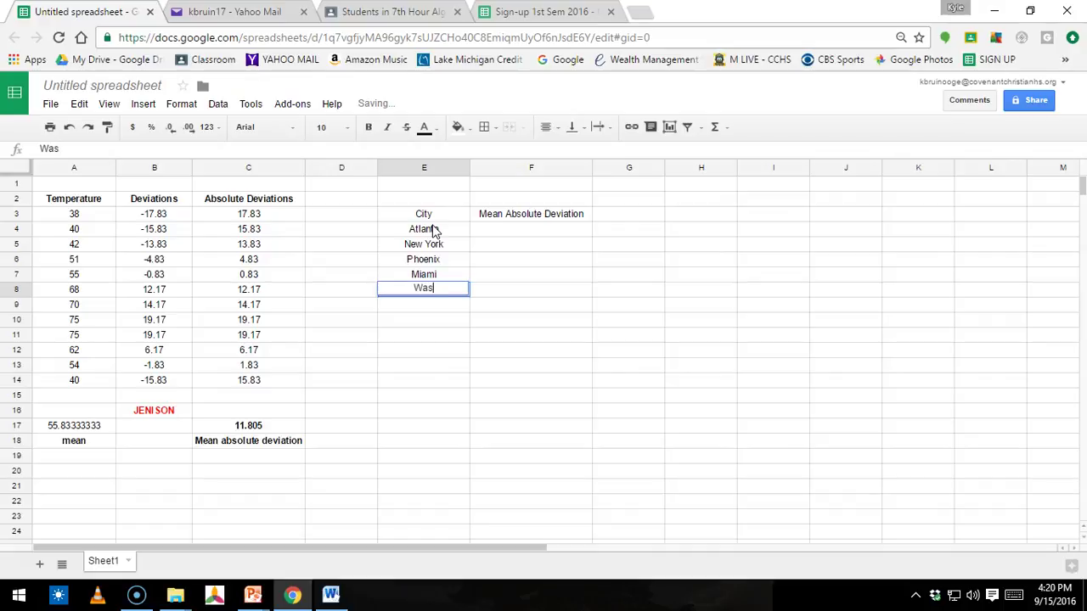
type("hington, DC")
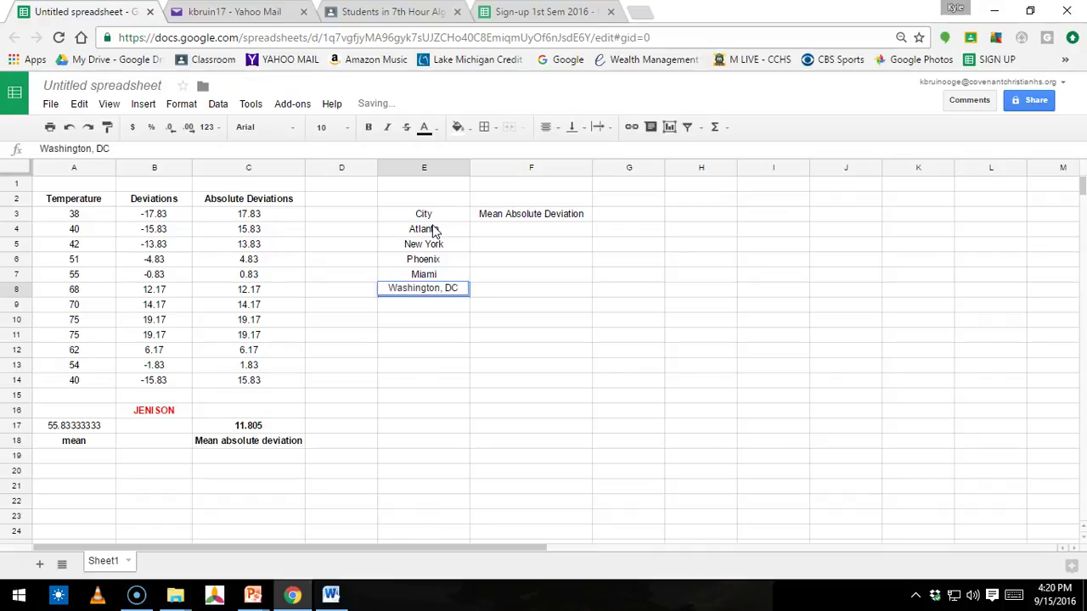
left_click(627, 352)
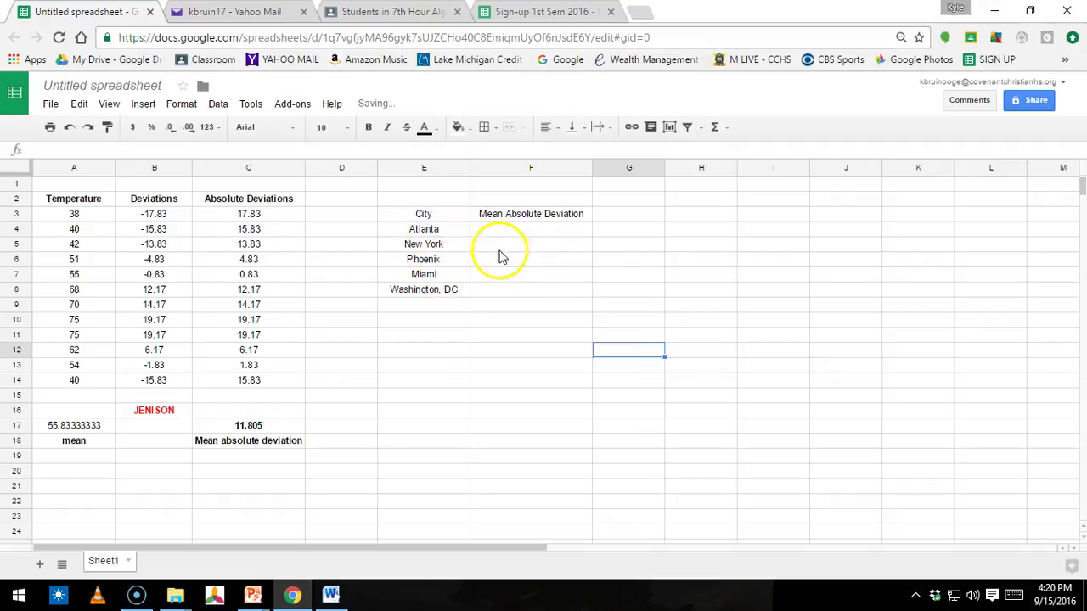
Enter the mean absolute deviations 12, 10, 15, 8 and 21 in cells F4 to F8 beside the cities.
left_click(519, 234)
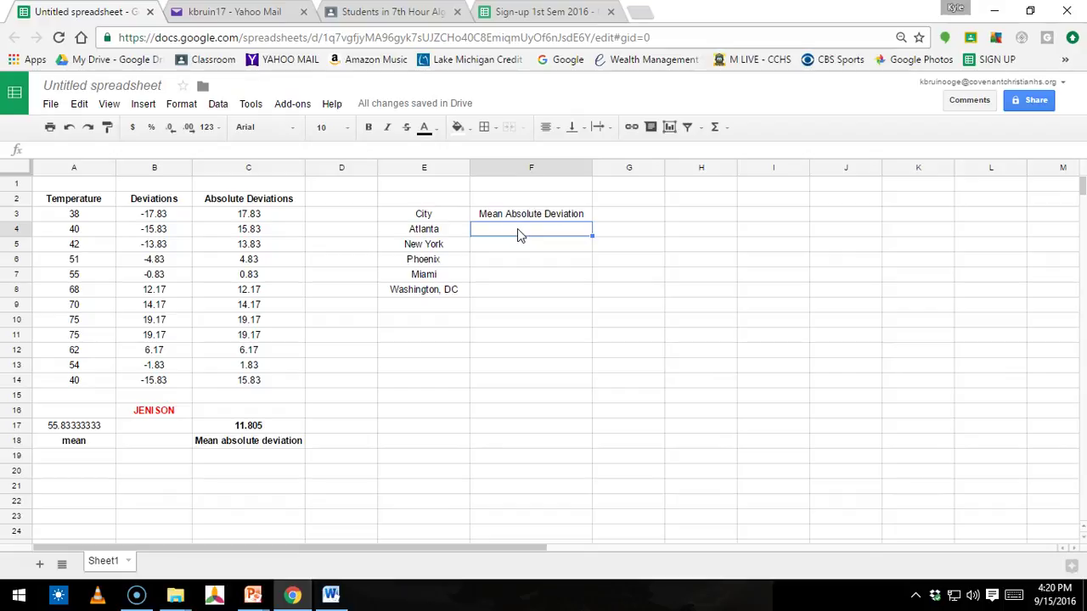
type("12")
key("Return")
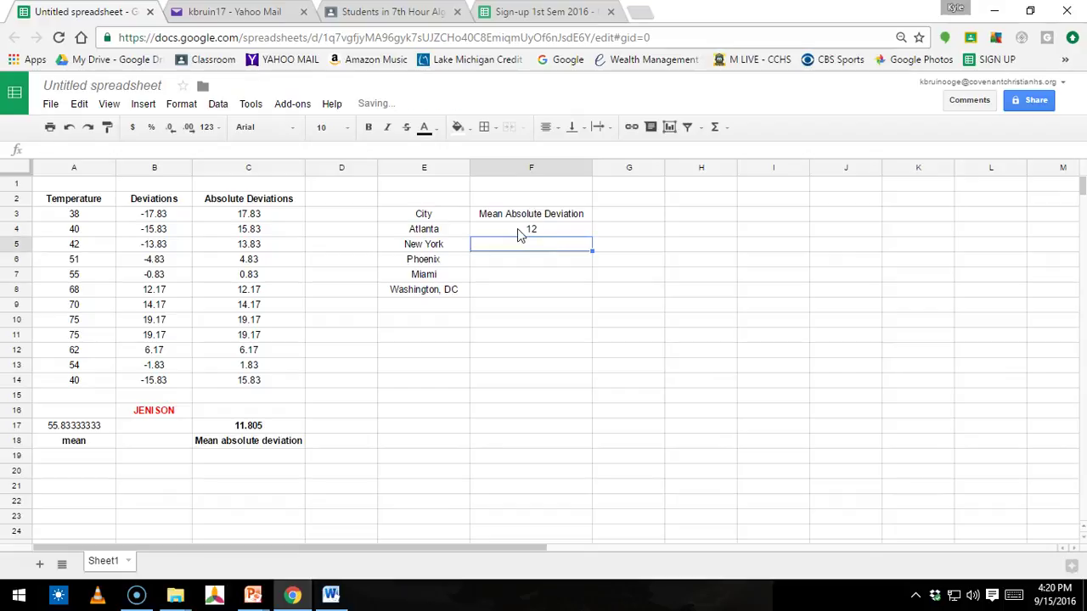
type("10")
key("Return")
type("15")
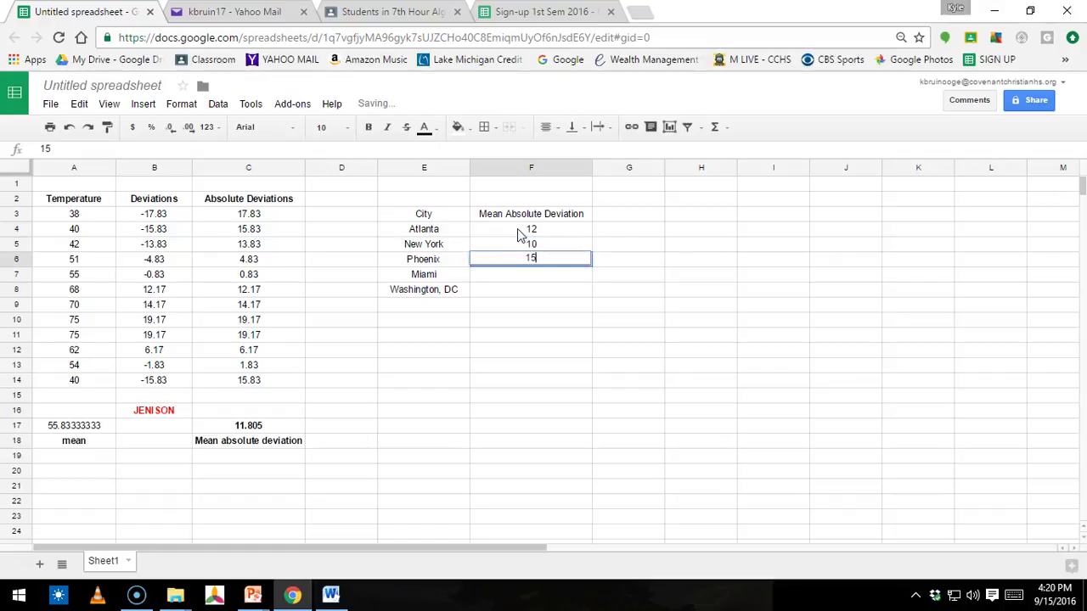
key("Return")
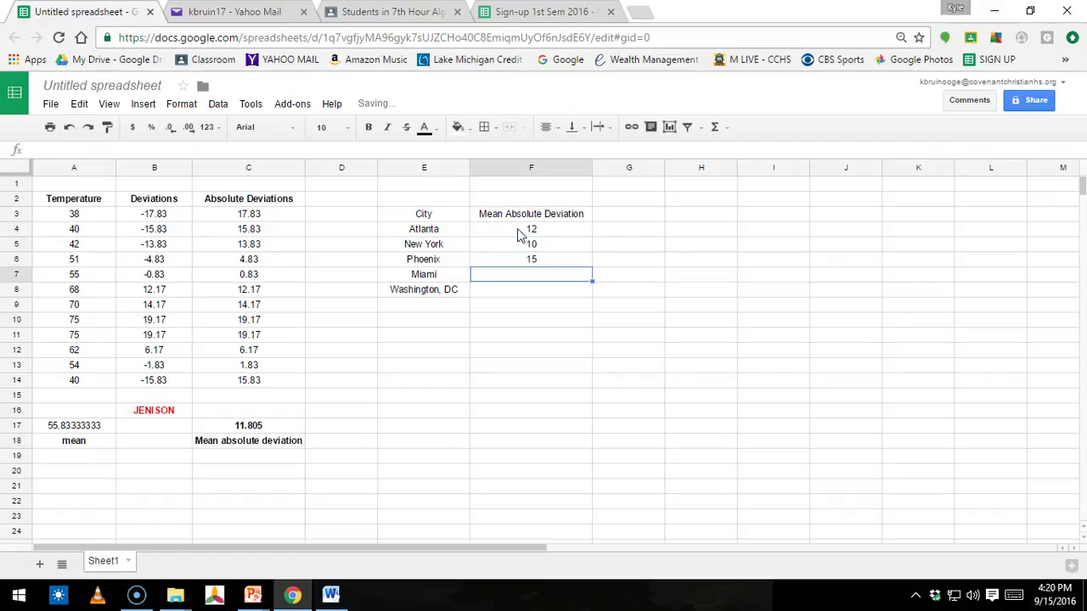
type("8")
key("Return")
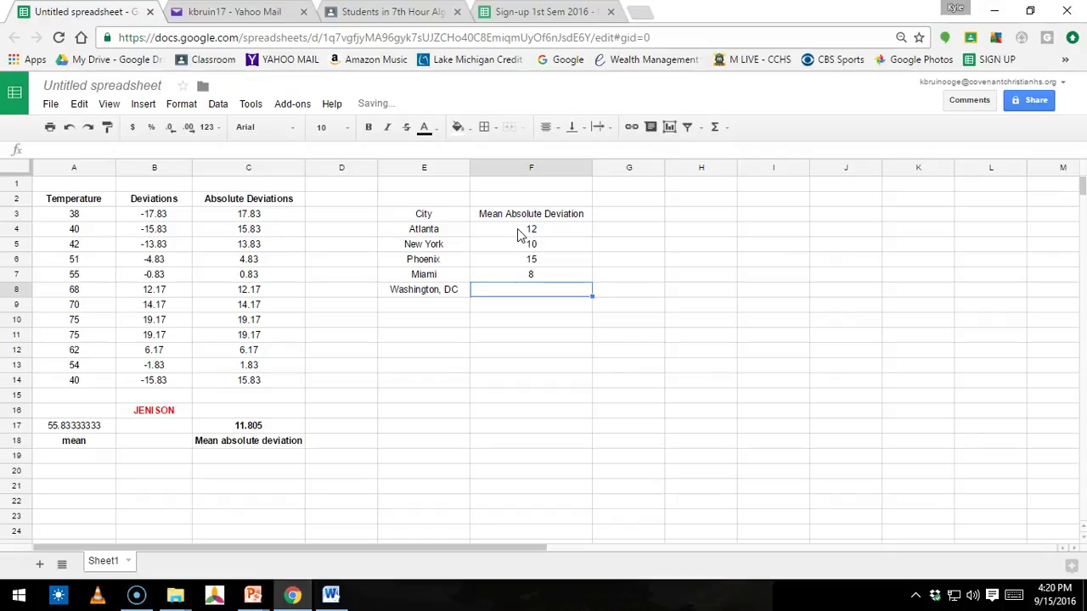
type("21")
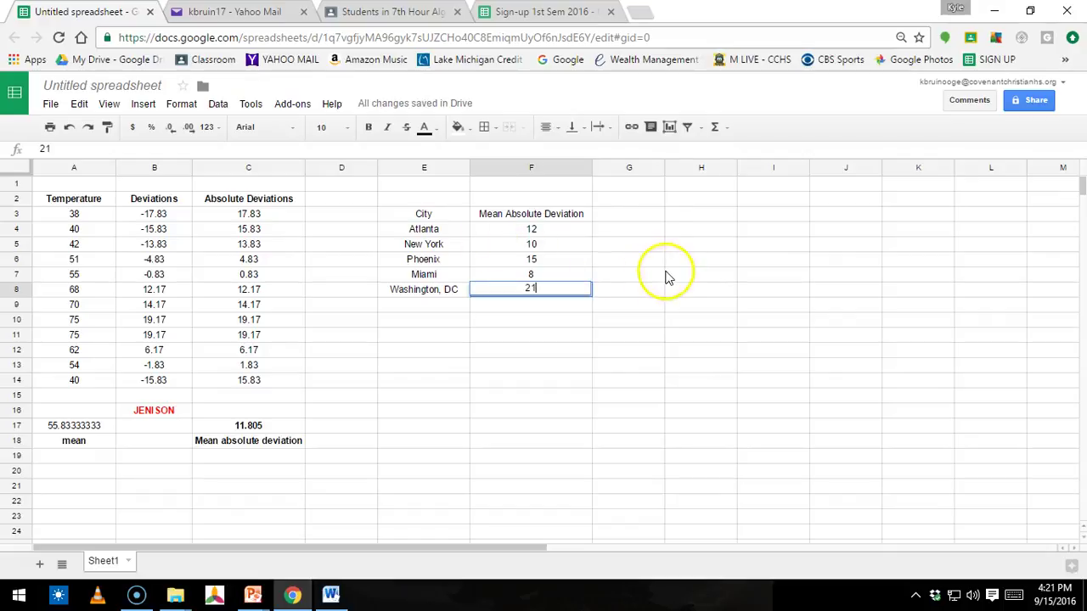
left_click(660, 273)
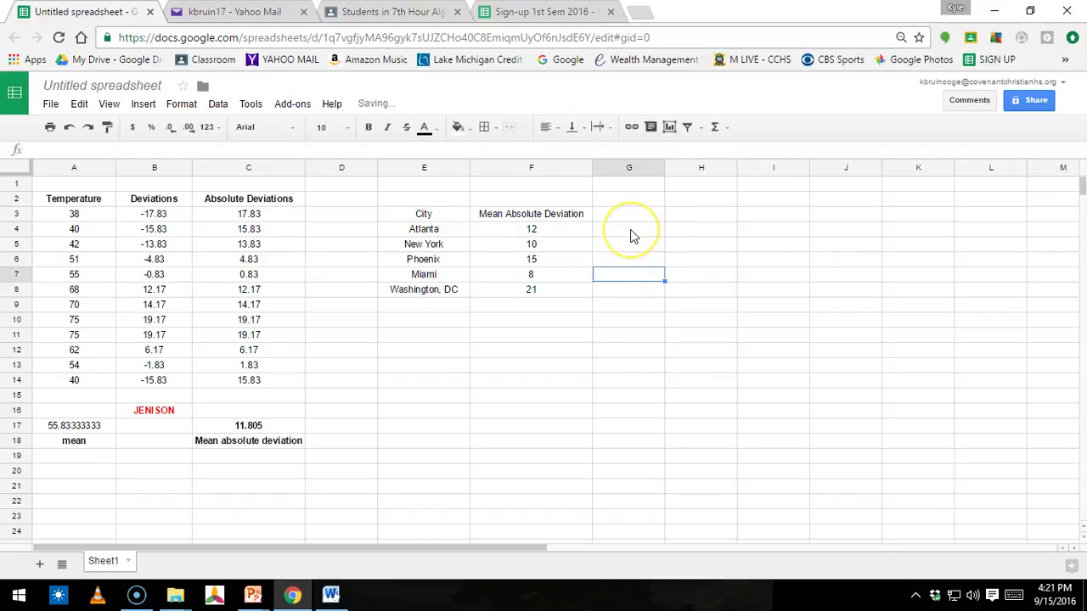
Change the mean absolute deviations in cells F4 to F8 to 12.5, 10.65, 15.12, 8.2 and 21.91.
double_click(570, 230)
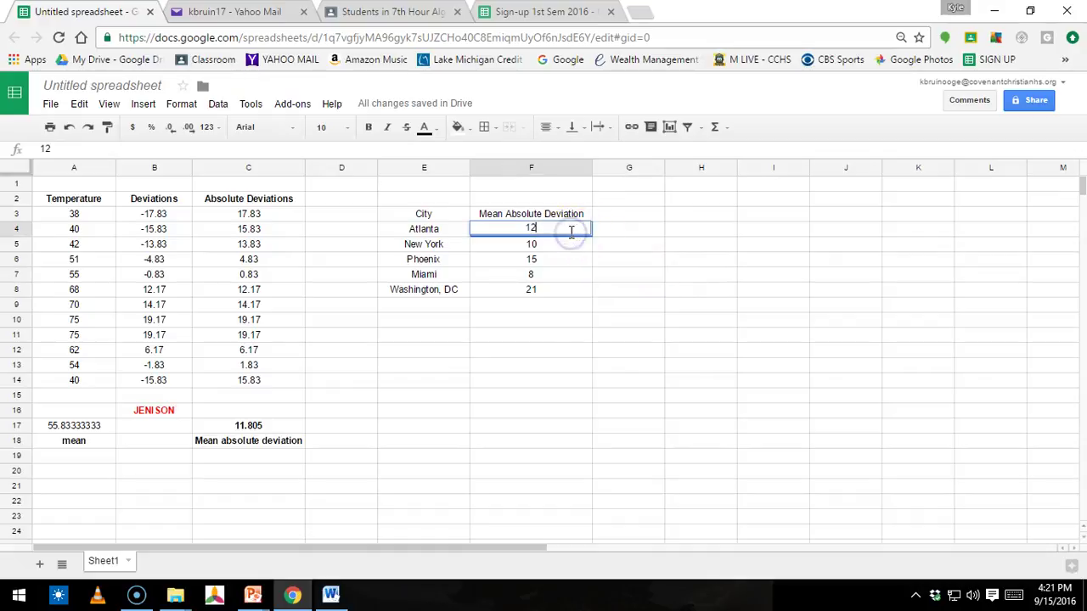
type(".5")
left_click(558, 244)
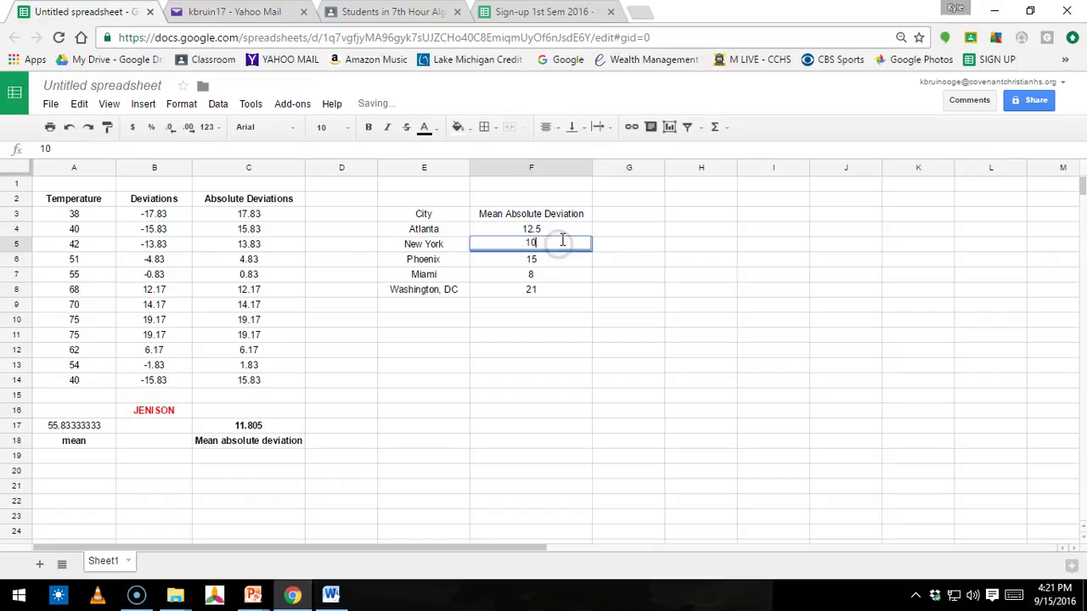
type(".65")
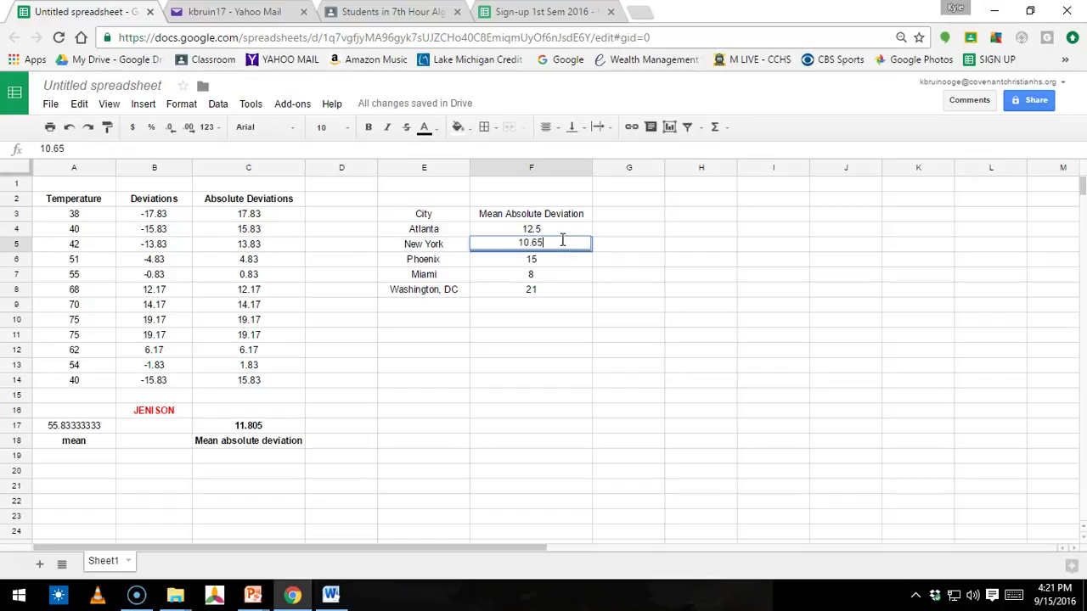
double_click(560, 257)
type(".")
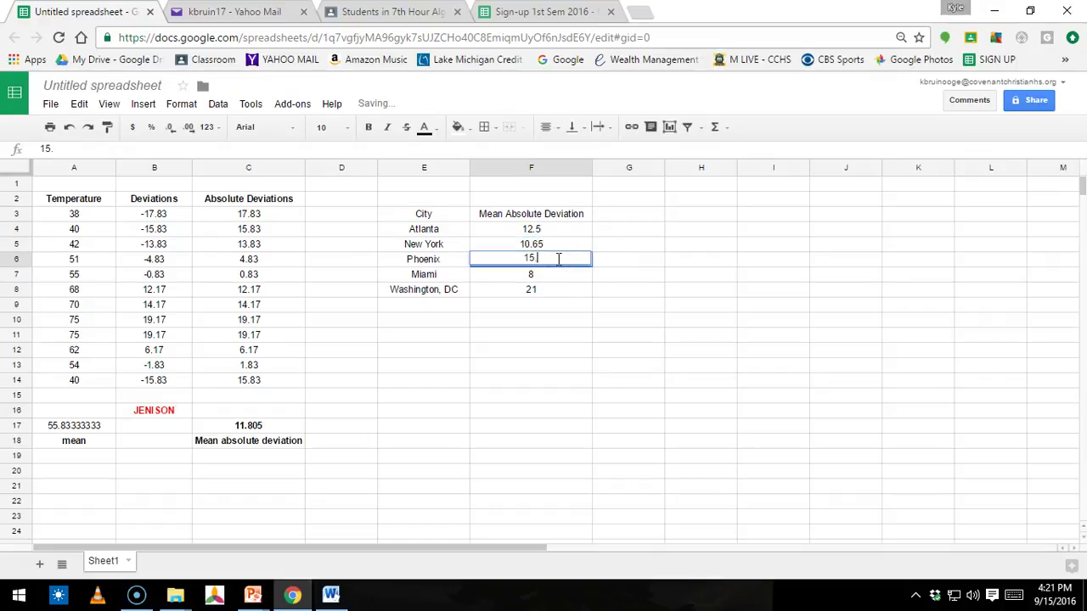
type("12")
left_click(567, 277)
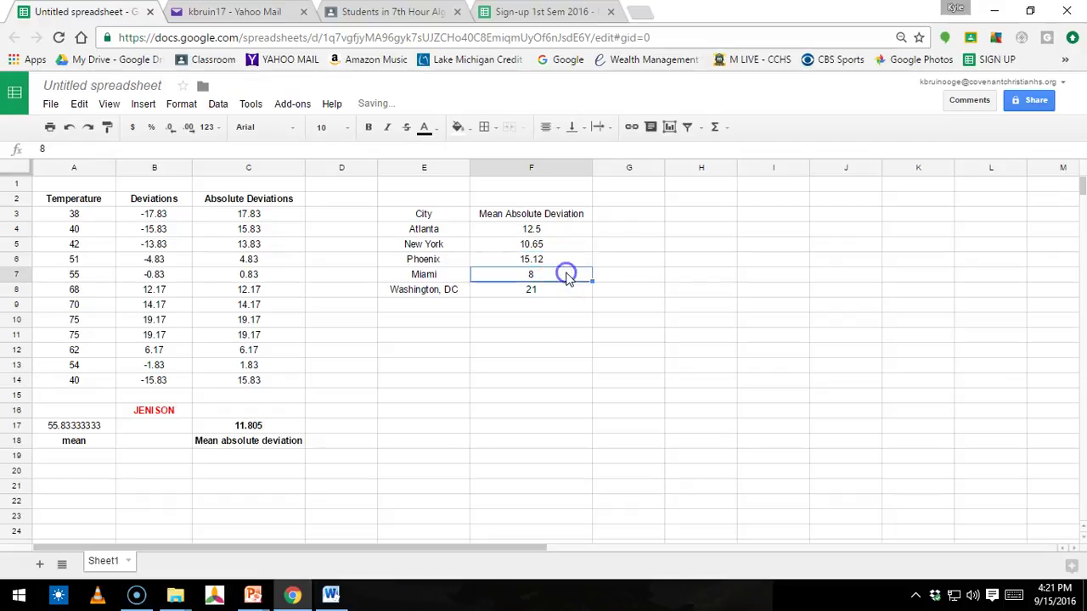
double_click(565, 274)
type(".2")
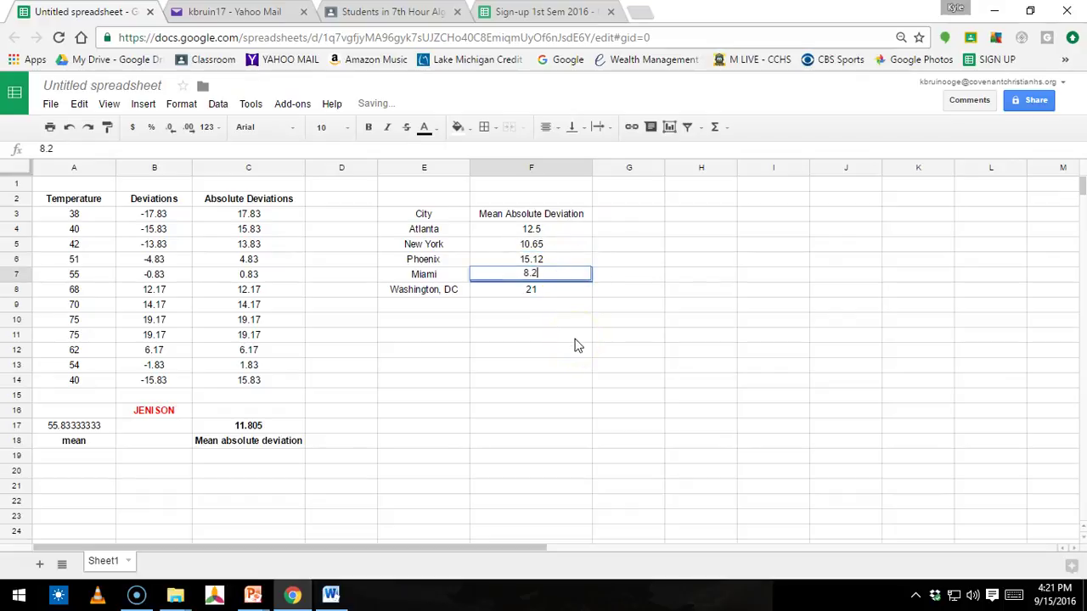
double_click(573, 289)
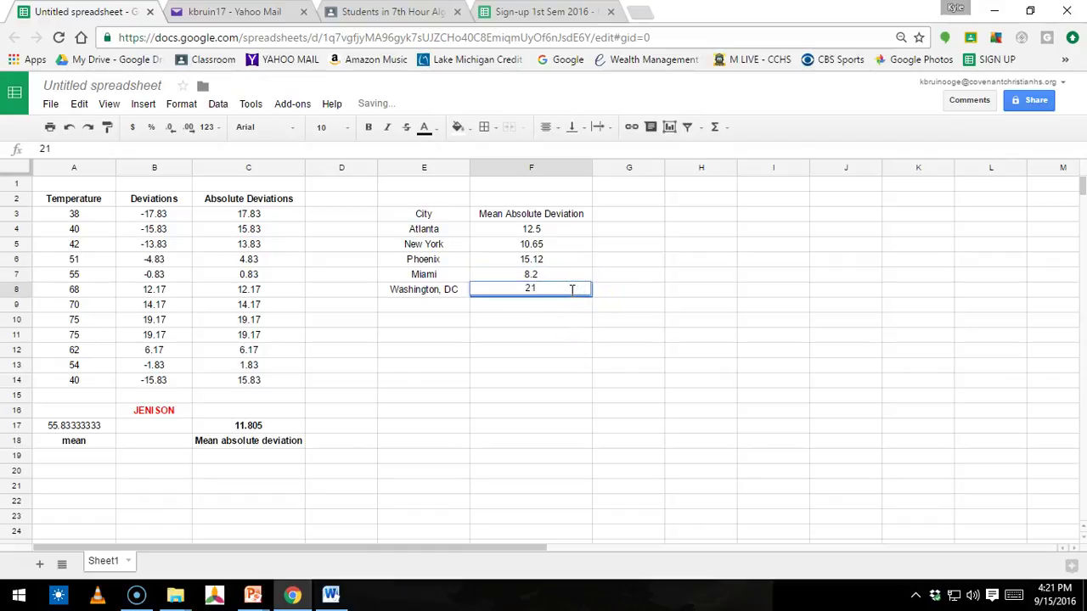
type(".91")
left_click(573, 367)
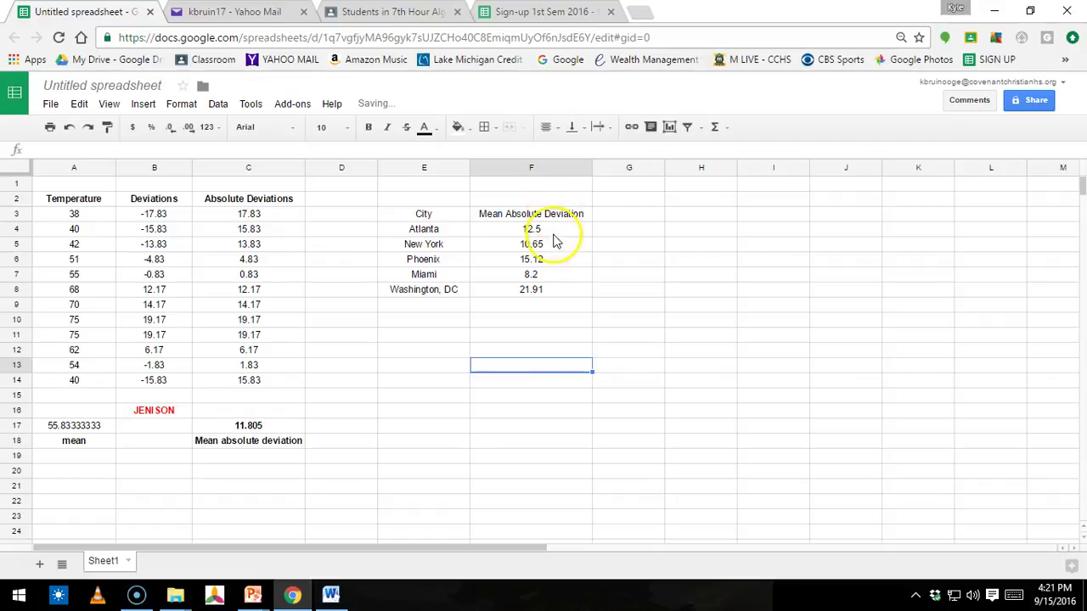
left_click_drag(437, 216, 515, 293)
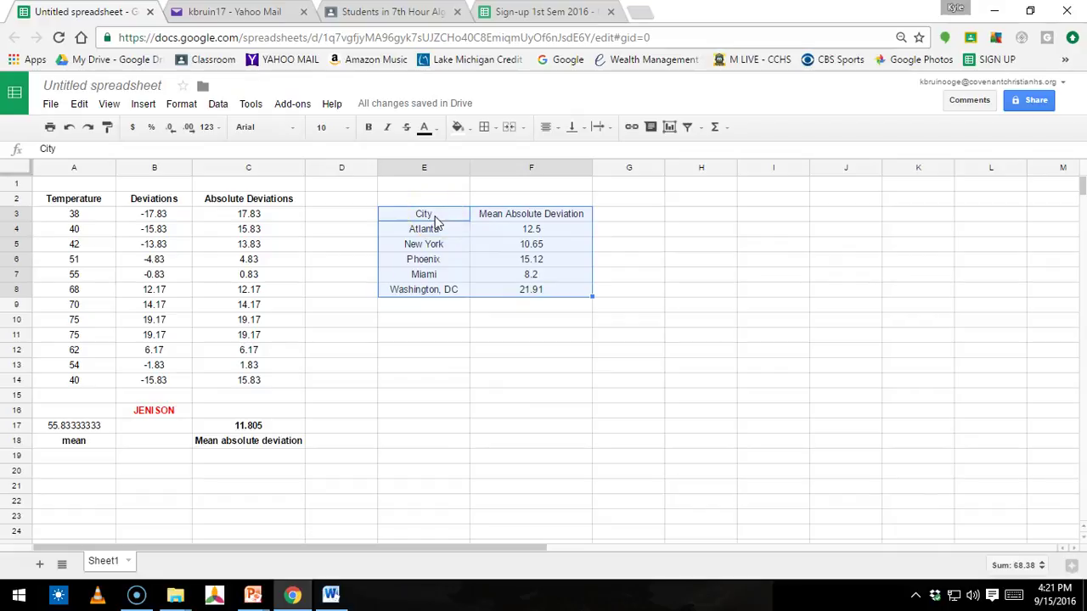
left_click(438, 304)
left_click(427, 229)
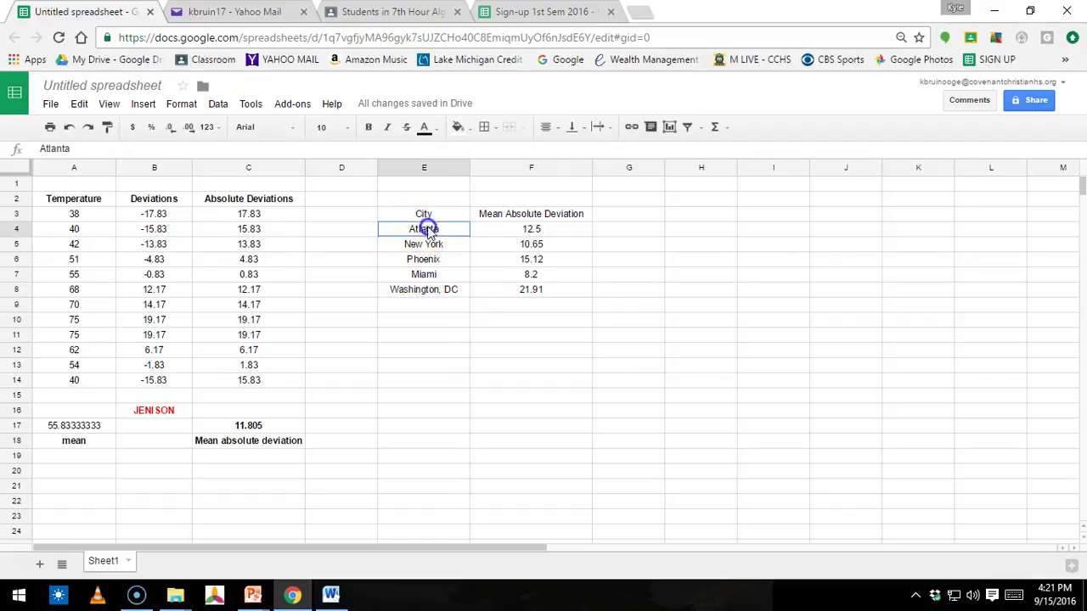
left_click_drag(428, 229, 524, 291)
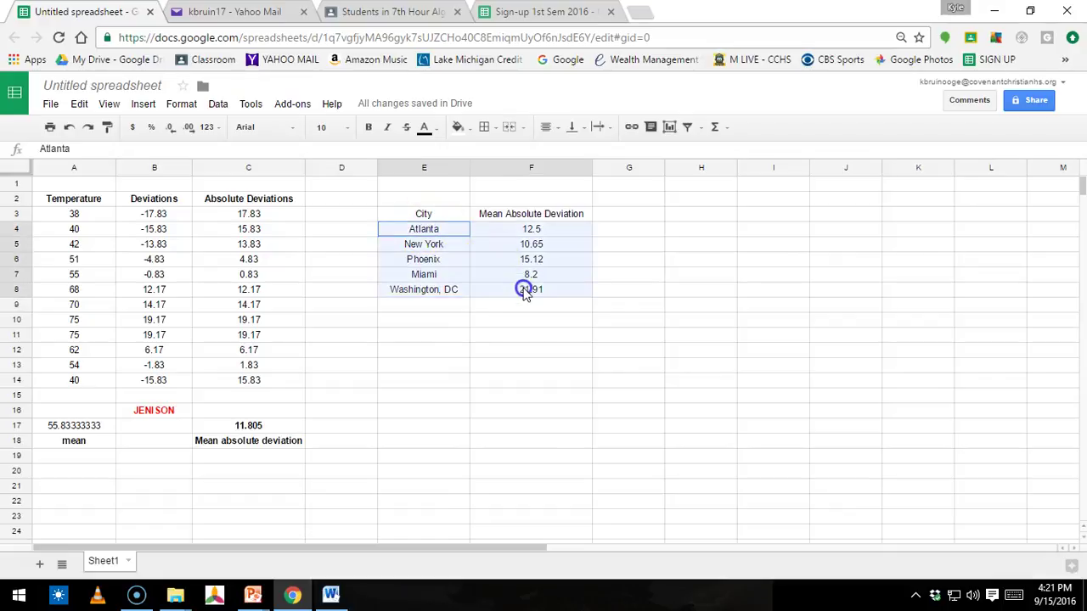
left_click(497, 351)
Insert the recommended column chart of mean absolute deviation by city from E3:F8, including the headings.
left_click_drag(433, 214, 514, 297)
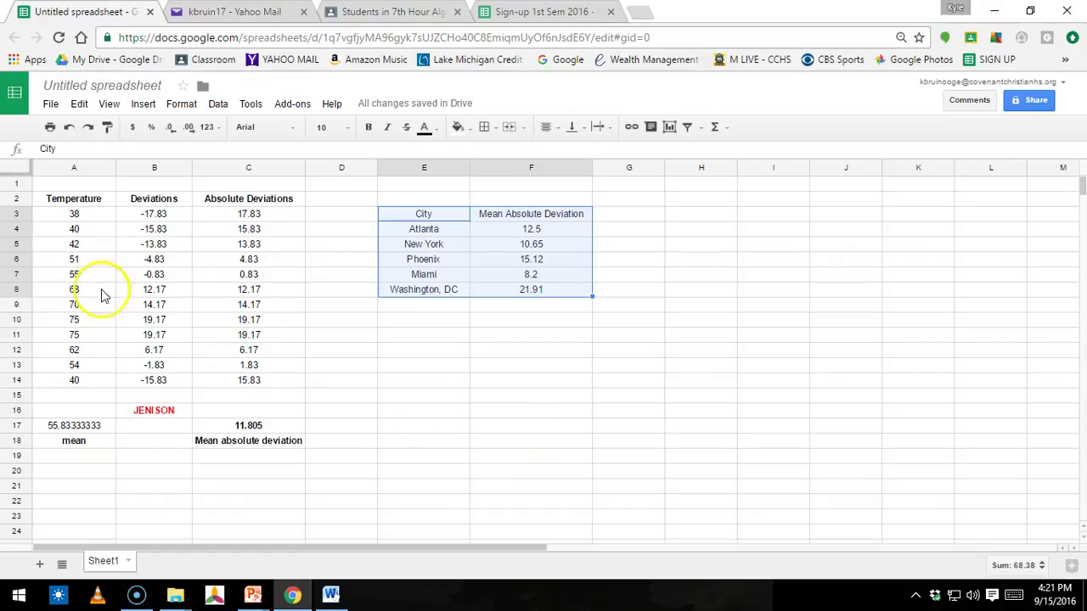
left_click(144, 105)
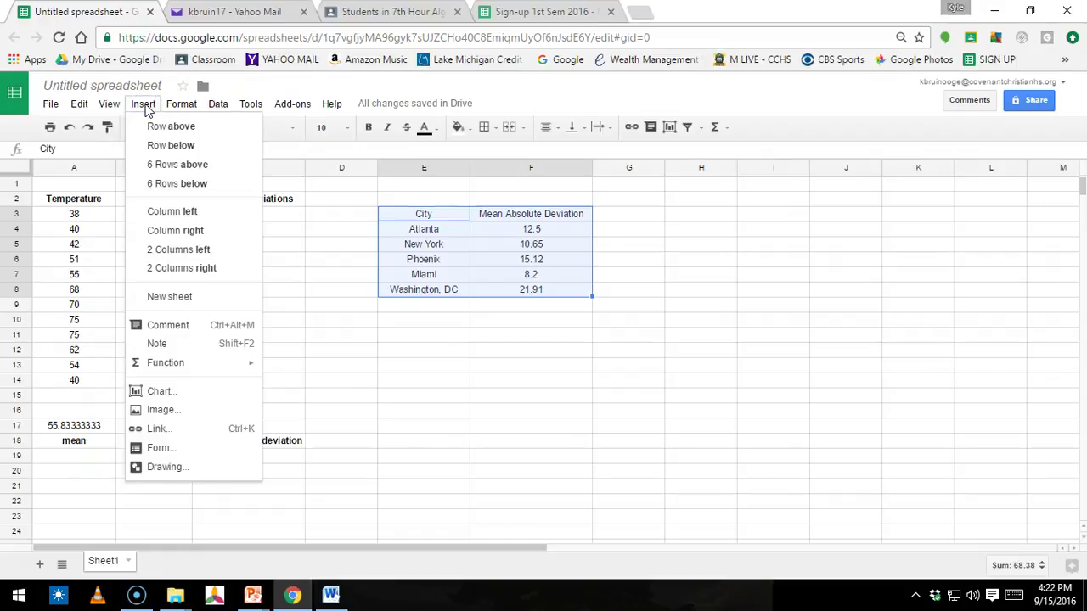
left_click(158, 395)
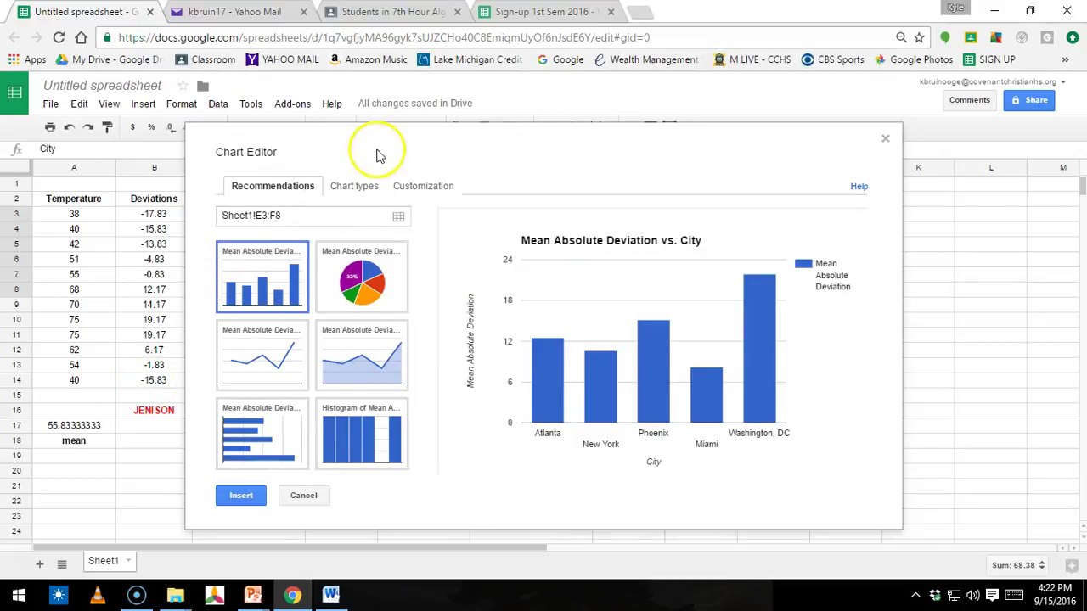
left_click_drag(376, 150, 349, 99)
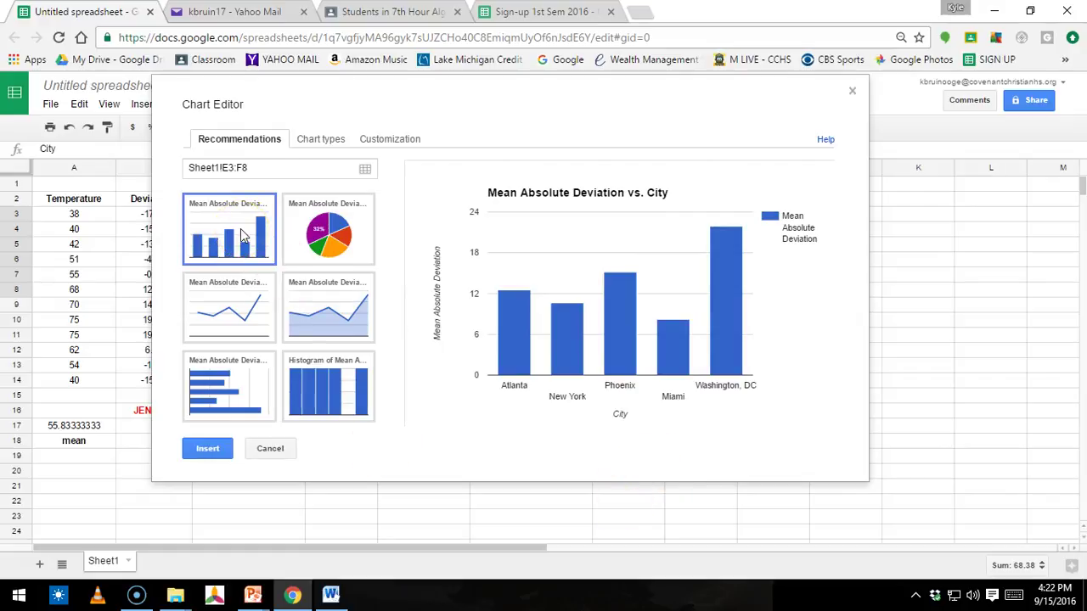
left_click(213, 455)
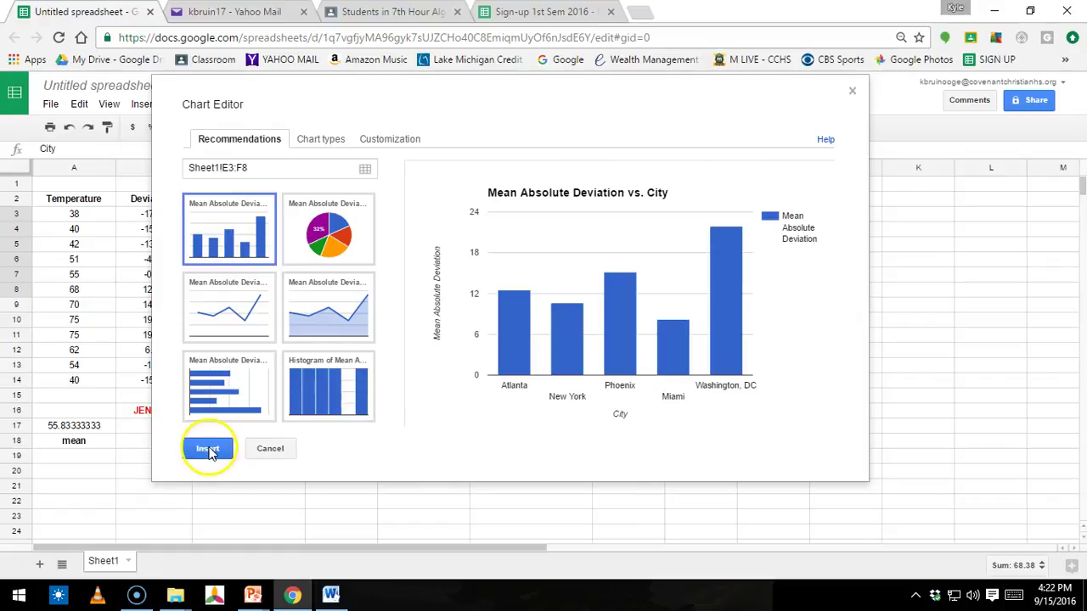
left_click(208, 449)
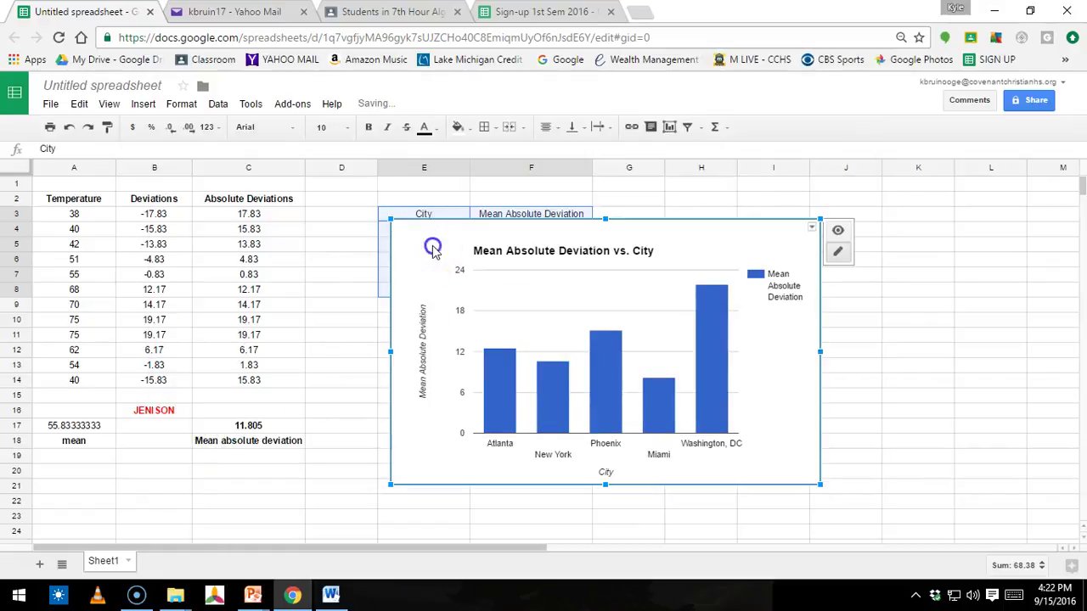
Move the chart up beside the temperature data and enlarge it to reach from column B to column H.
left_click_drag(433, 248, 349, 216)
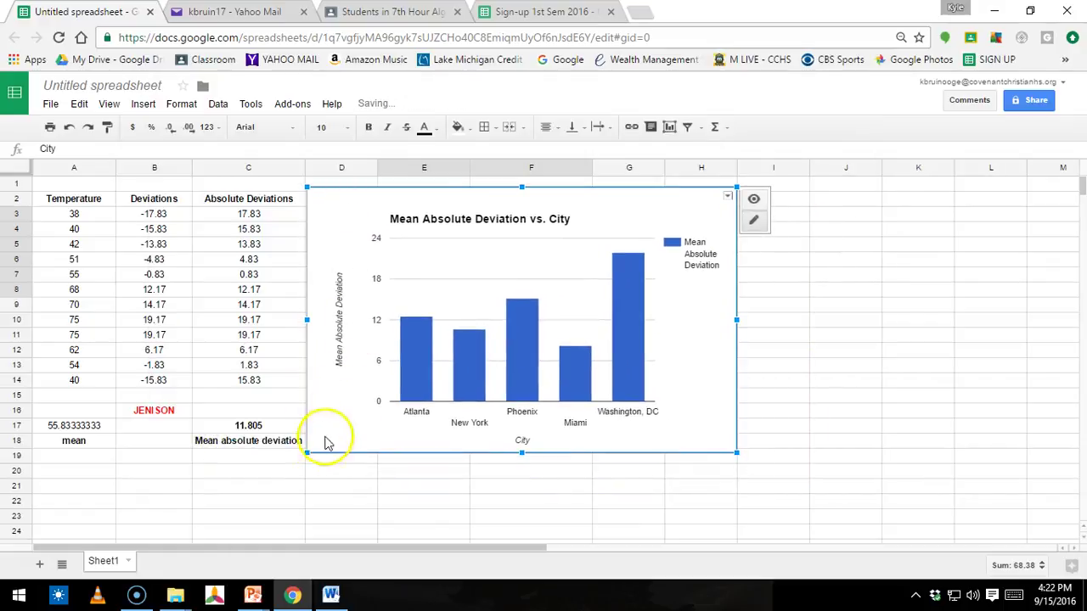
left_click_drag(307, 452, 202, 518)
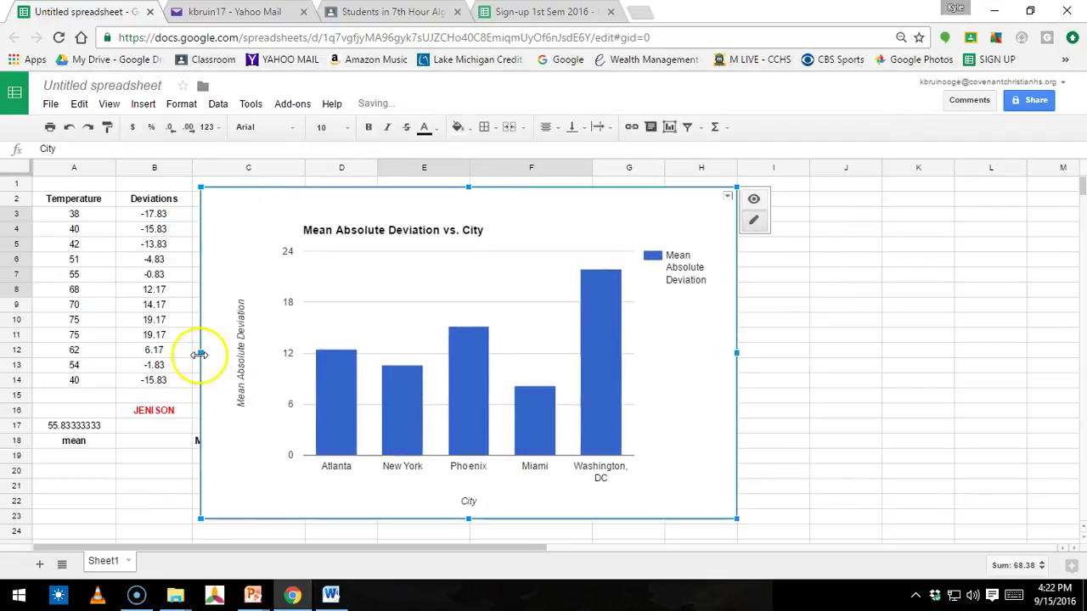
left_click_drag(199, 354, 130, 354)
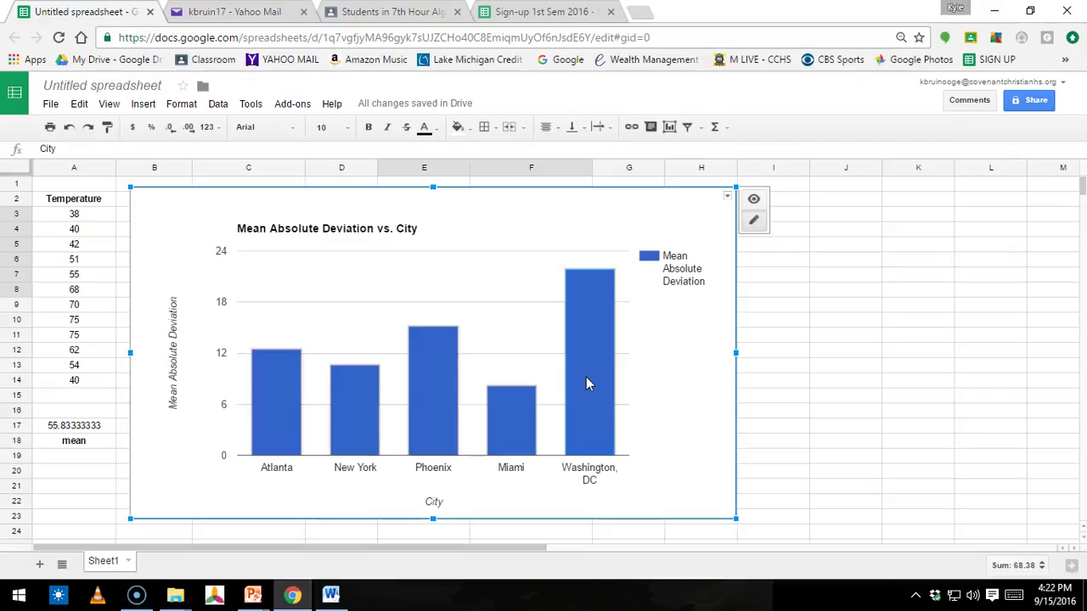
Replace the chart title with "Five U.S. Cities M.A.D".
left_click(356, 231)
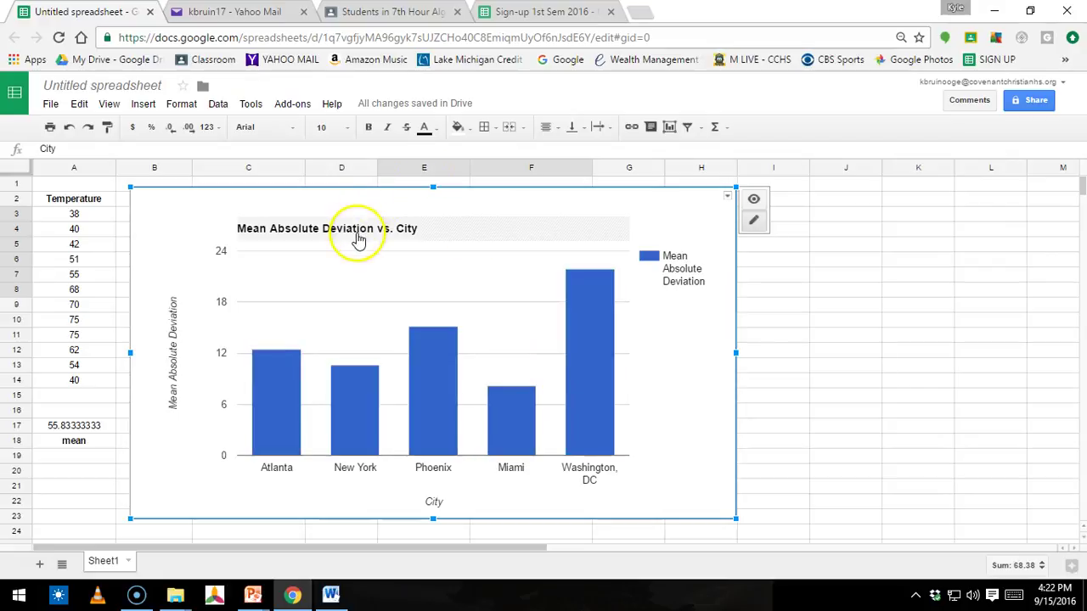
left_click(358, 236)
left_click(355, 234)
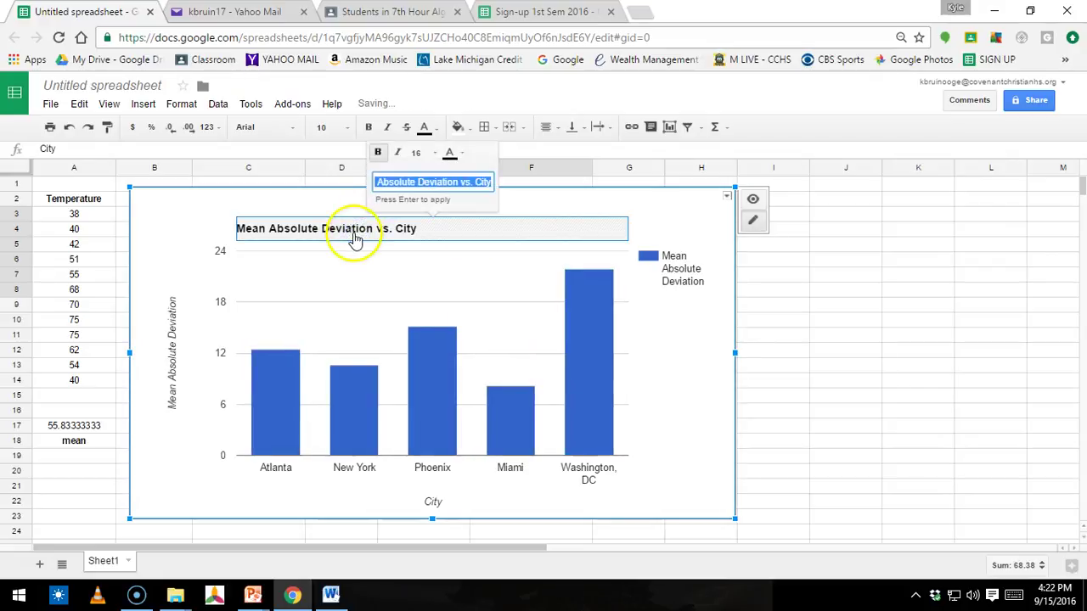
left_click(351, 231)
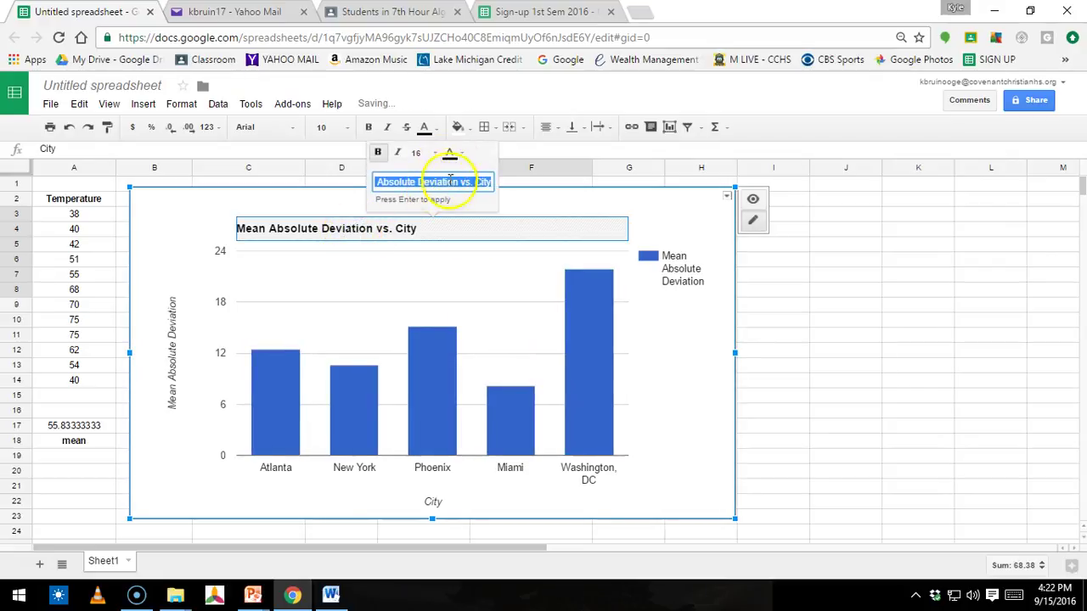
key("BackSpace")
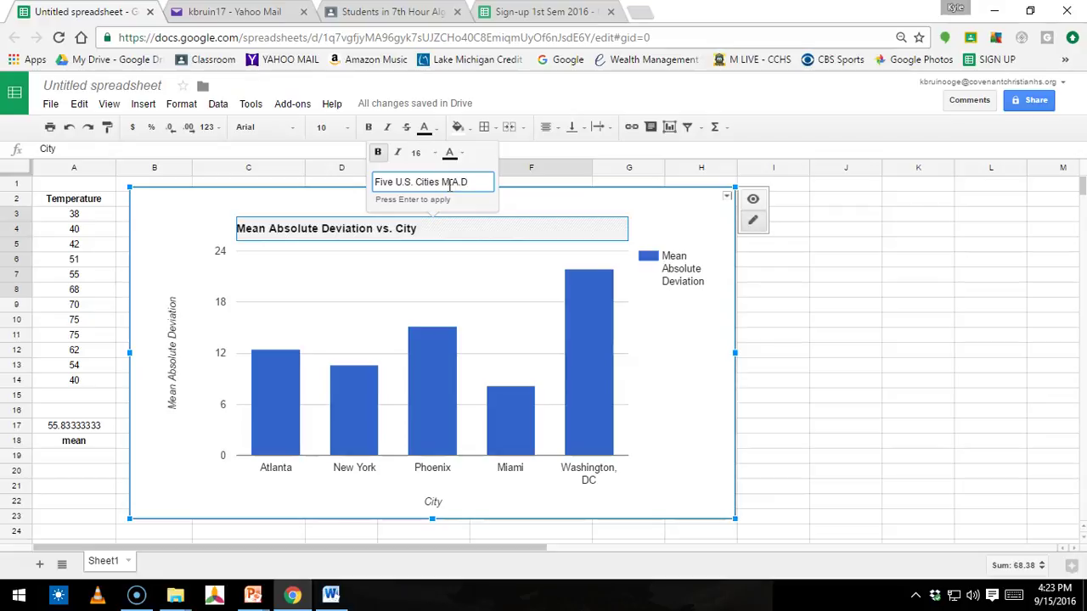
key("Return")
left_click(435, 299)
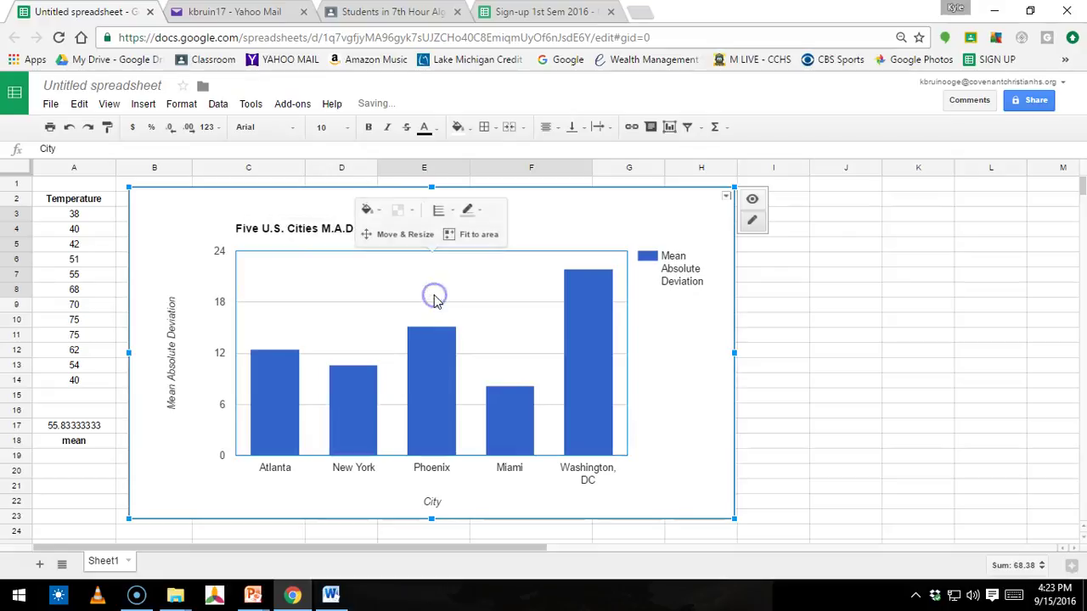
left_click(300, 203)
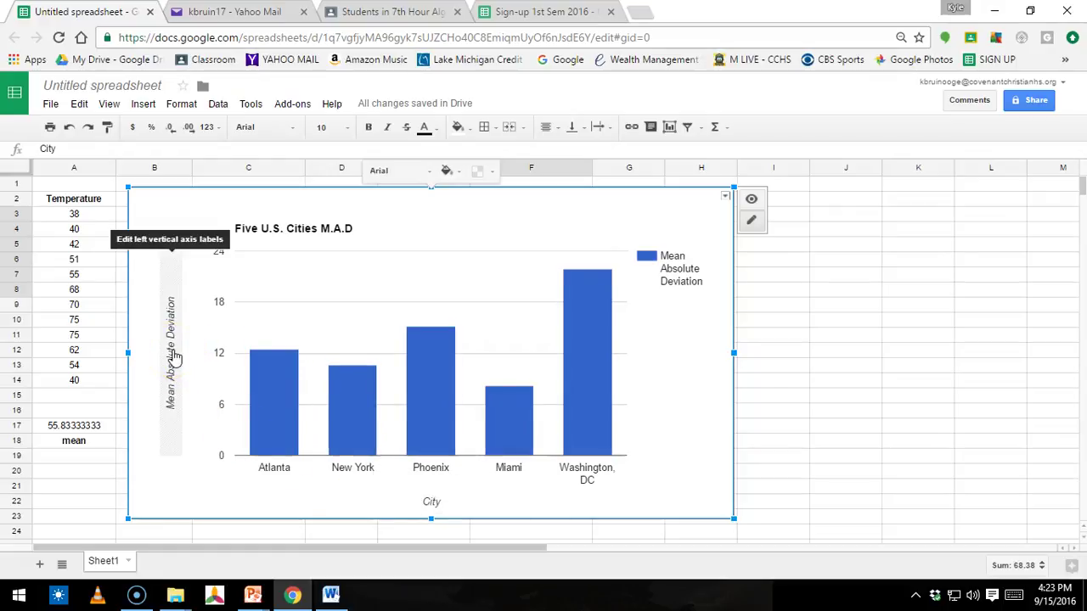
left_click(176, 362)
left_click(686, 259)
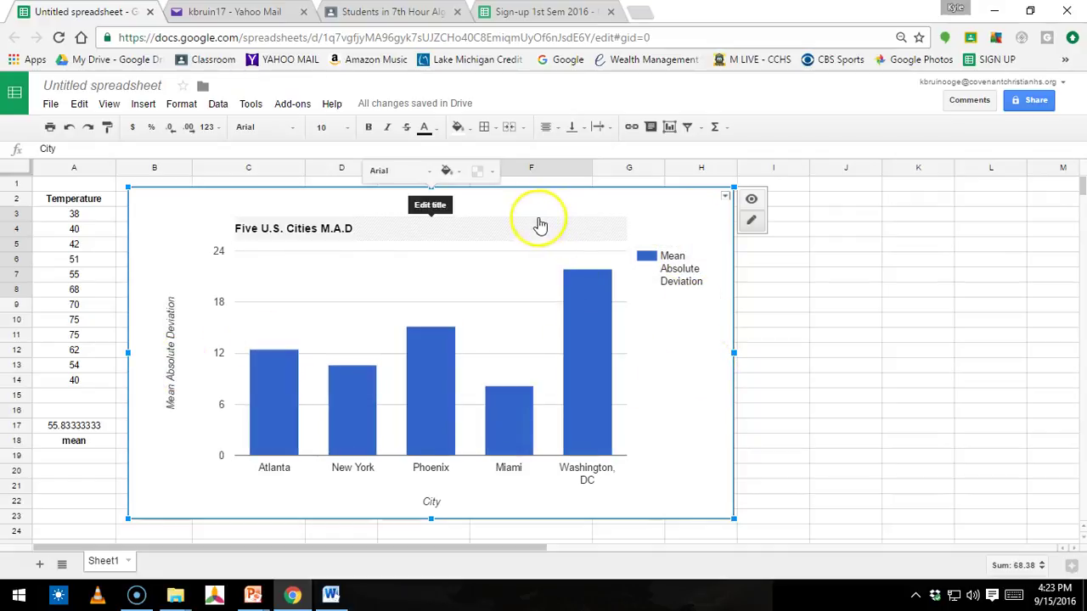
left_click(550, 207)
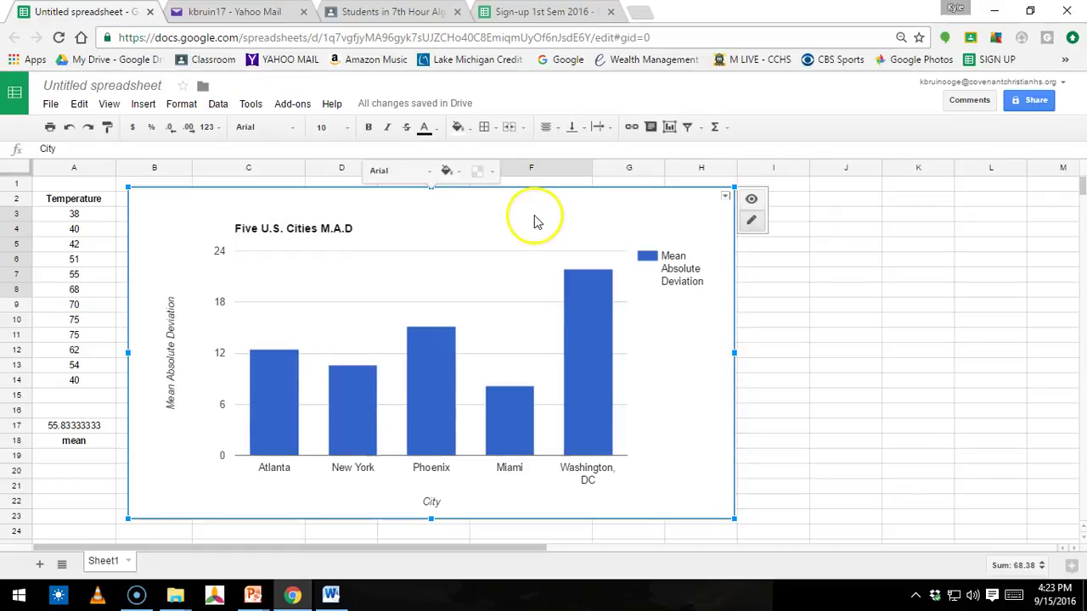
Fill the background of the chart area with golden yellow.
right_click(537, 214)
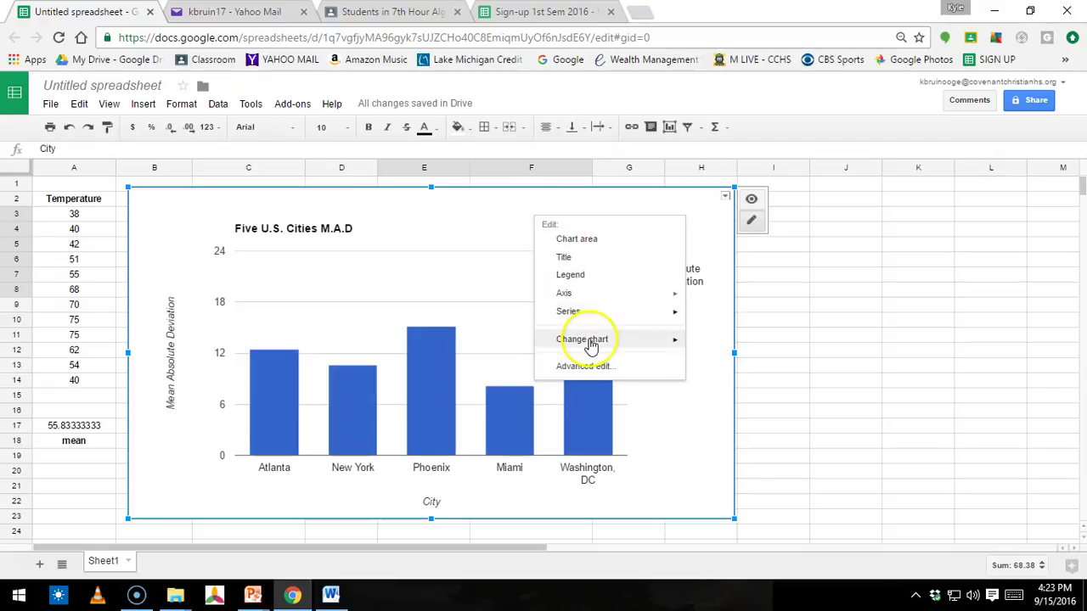
mouse_move(590, 344)
left_click(580, 366)
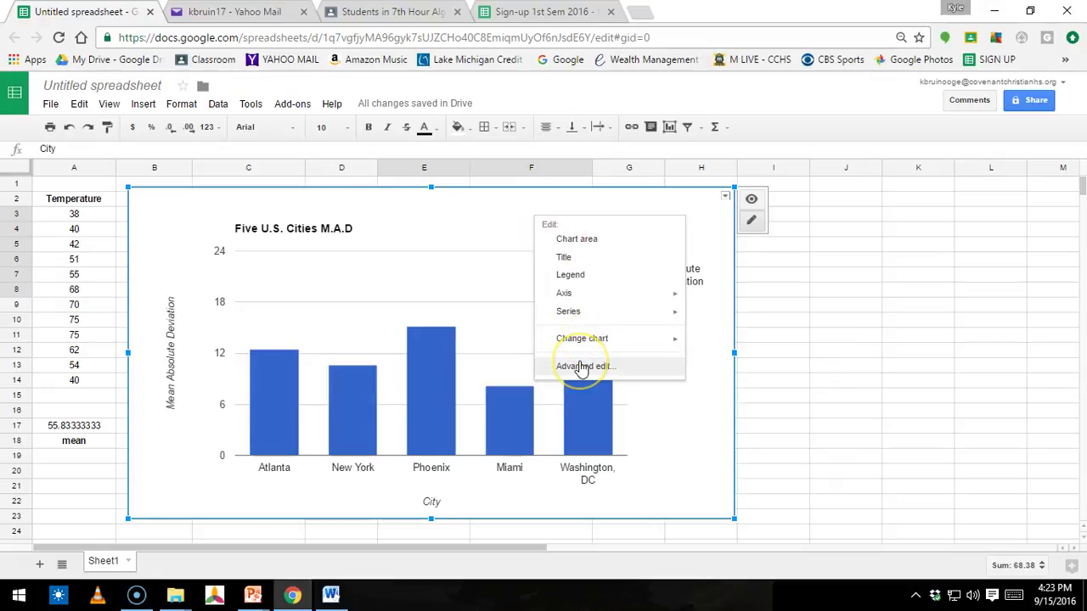
left_click(574, 237)
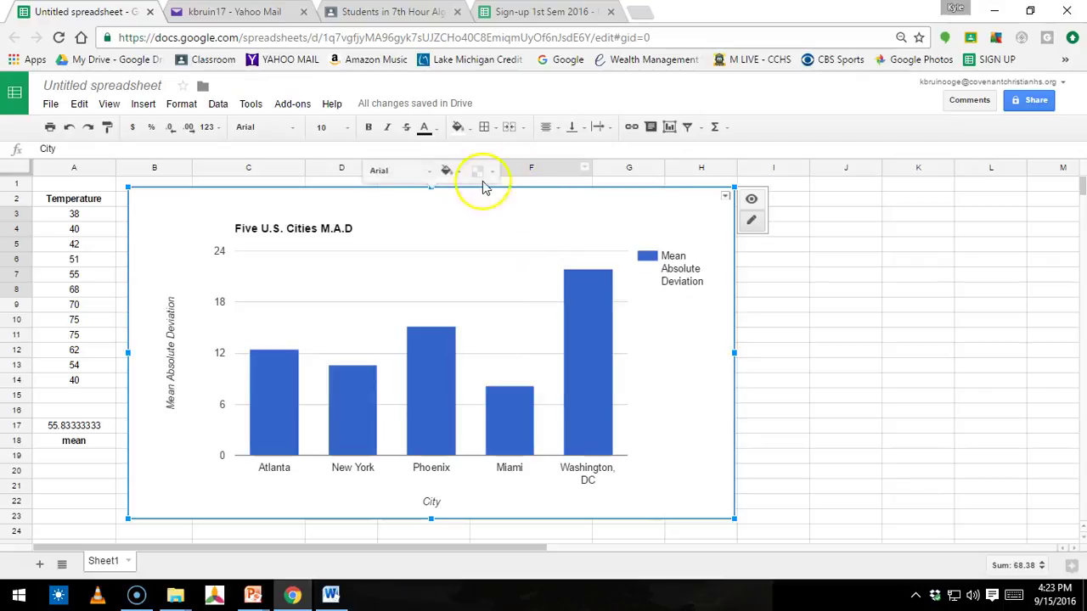
left_click(458, 172)
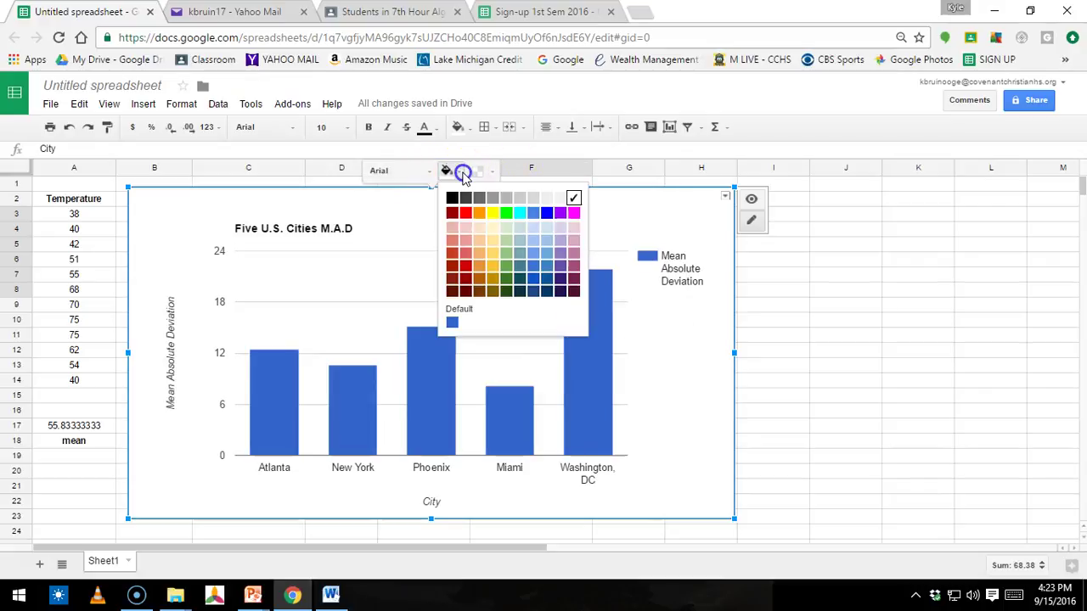
left_click(492, 257)
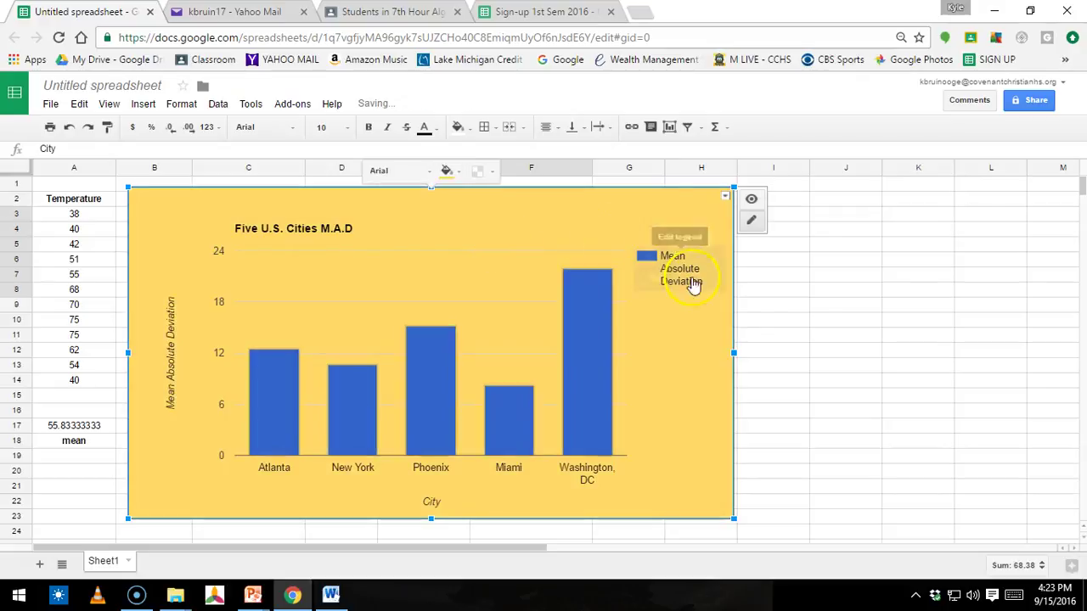
Fill all the columns of the mean absolute deviation series with red.
left_click(584, 344)
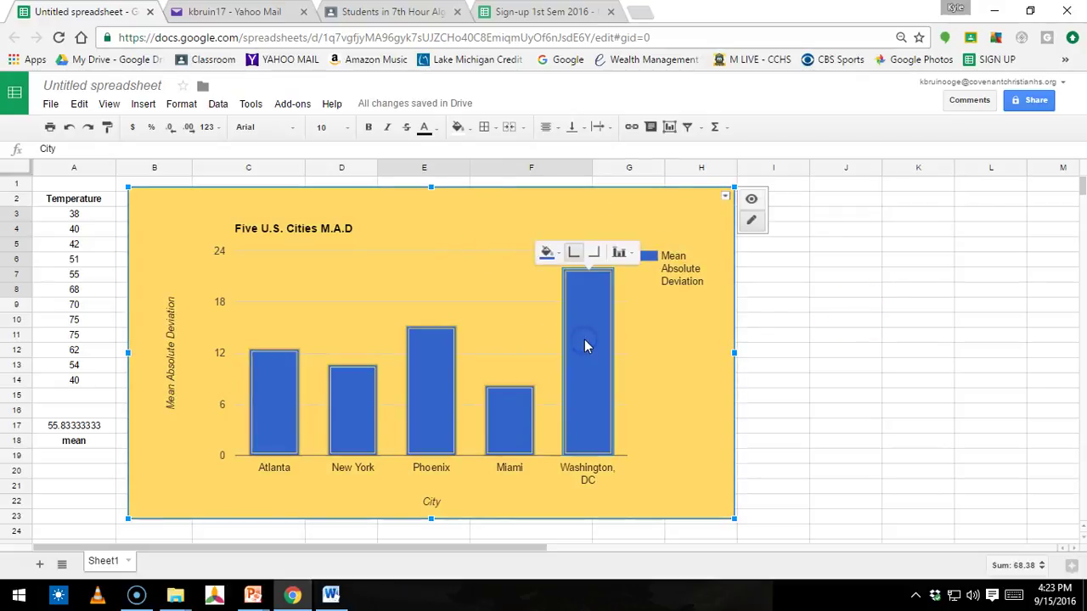
right_click(585, 343)
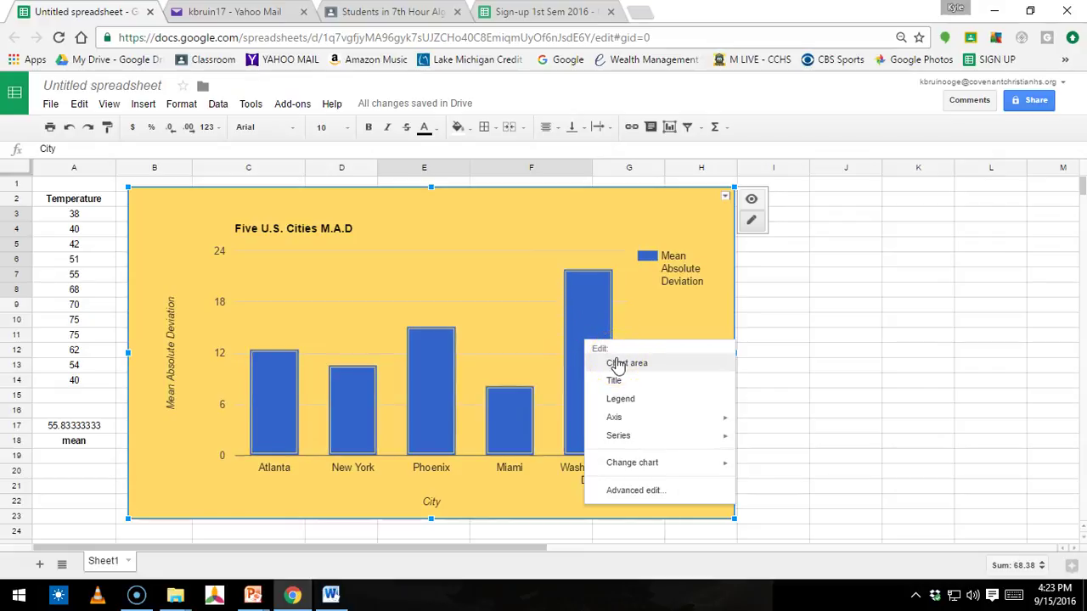
left_click(597, 328)
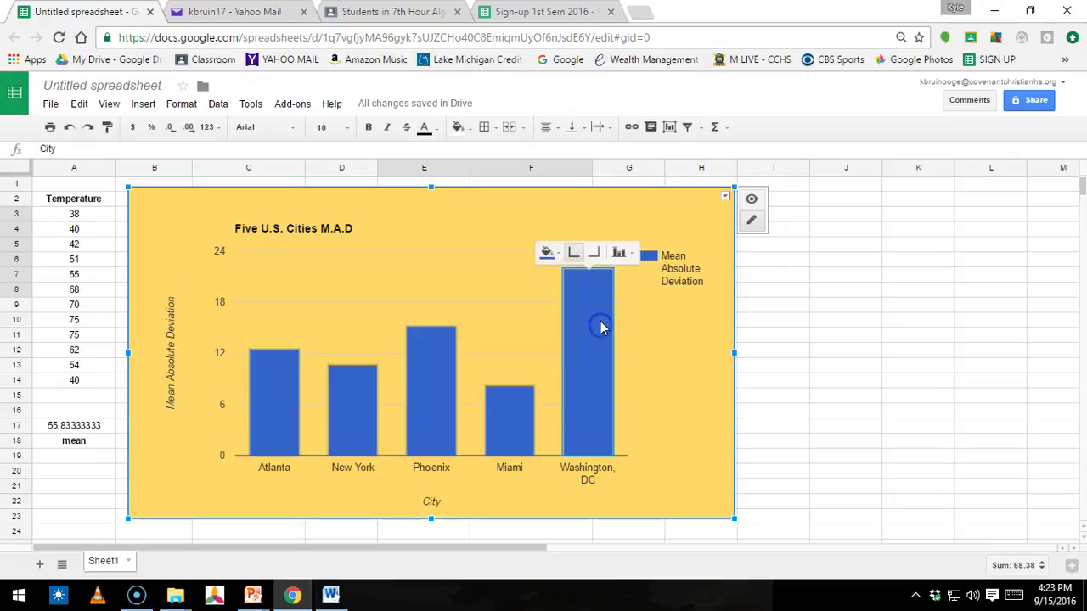
left_click(547, 252)
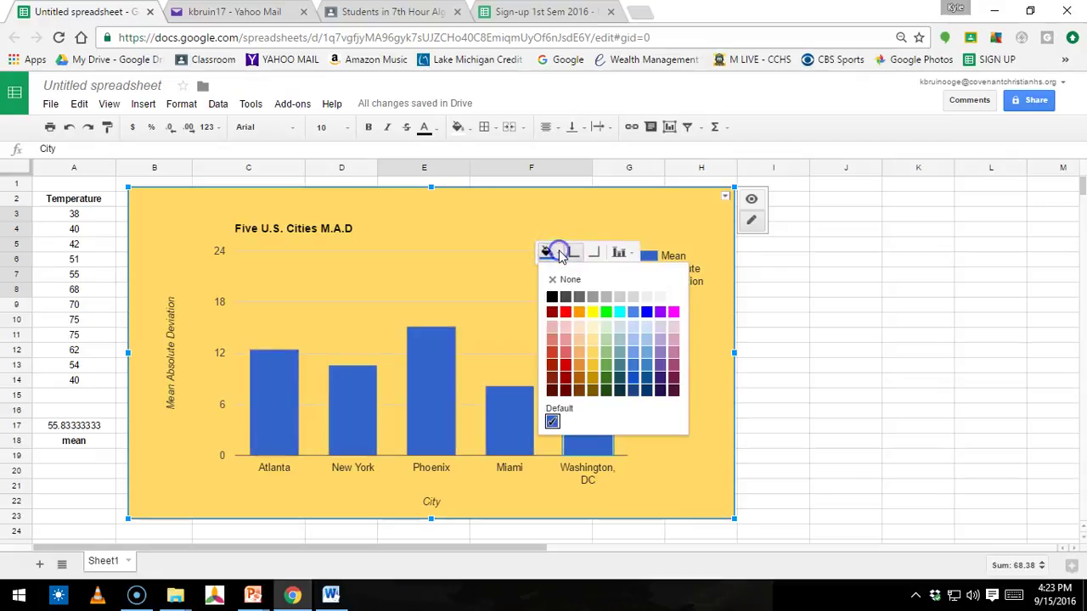
left_click(567, 313)
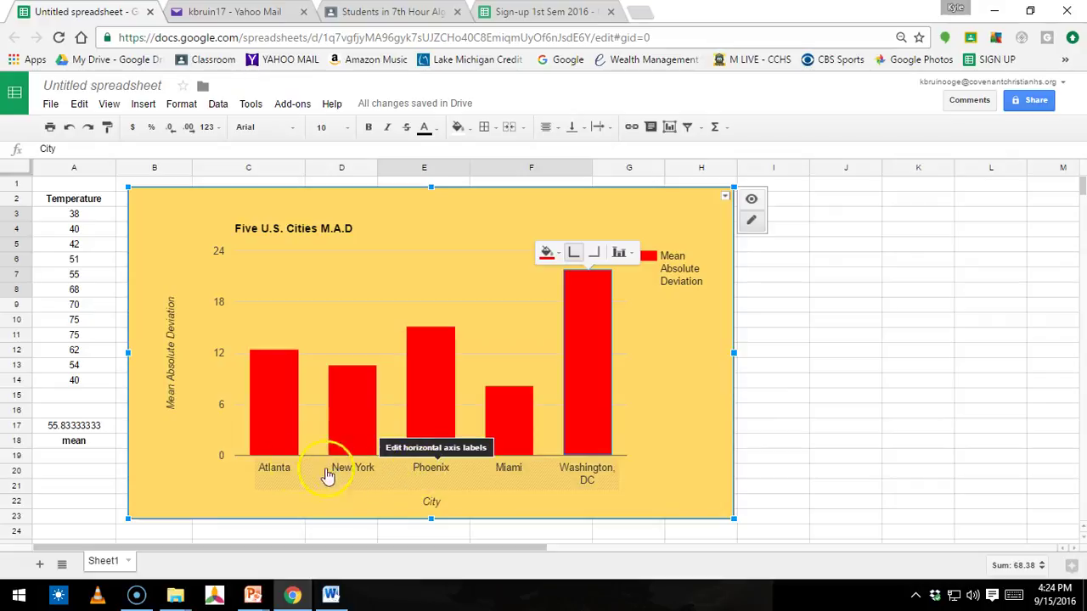
Try a 30° slant on the horizontal axis city labels and return them to 0°.
left_click(433, 478)
left_click(434, 479)
left_click(432, 472)
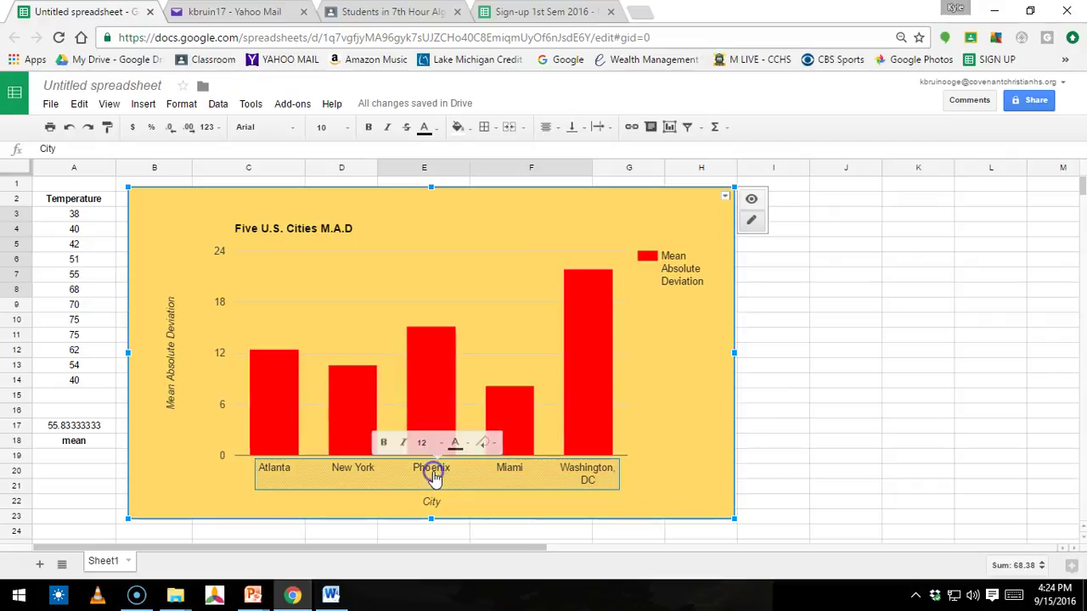
left_click(491, 443)
left_click(503, 507)
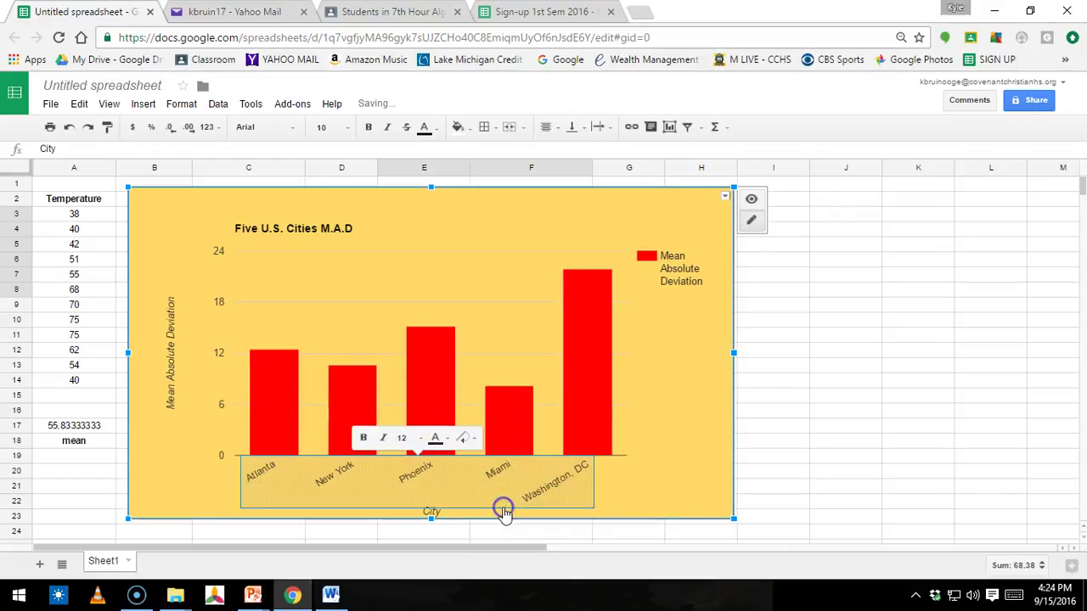
left_click(645, 425)
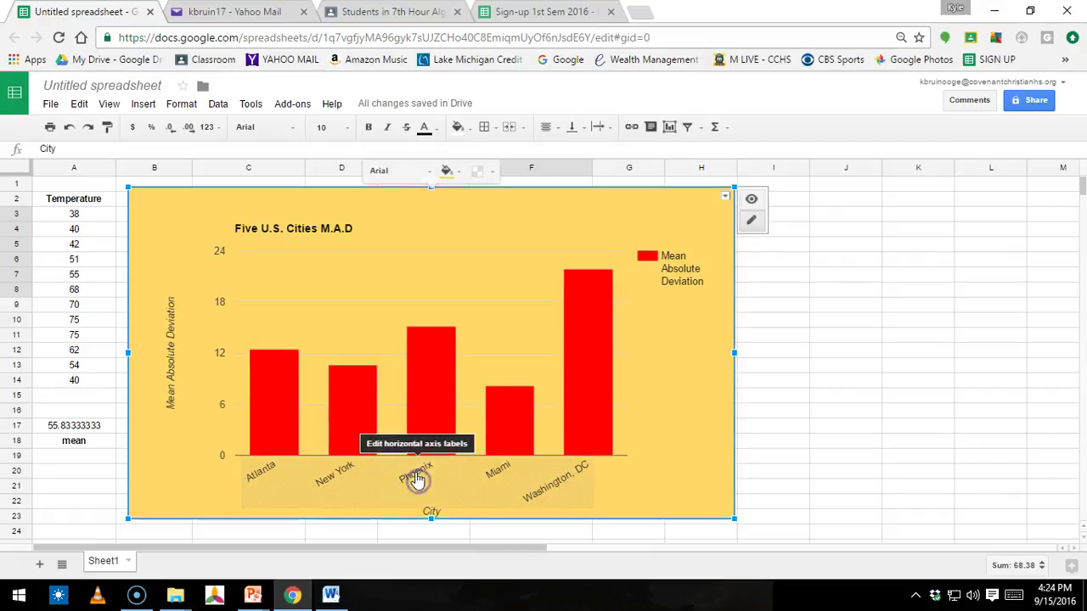
left_click(417, 481)
left_click(477, 439)
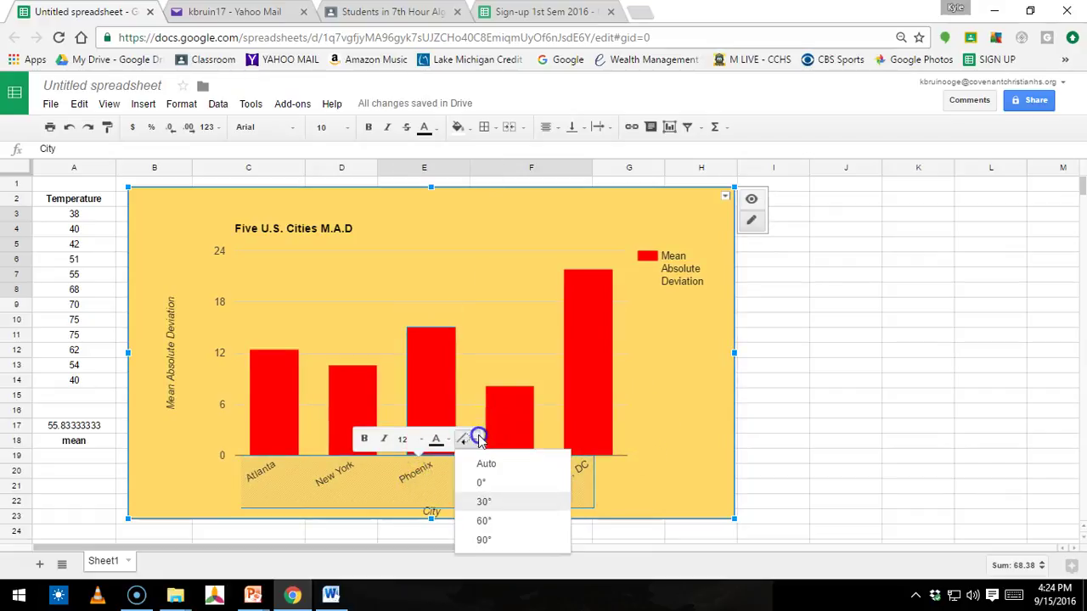
left_click(480, 482)
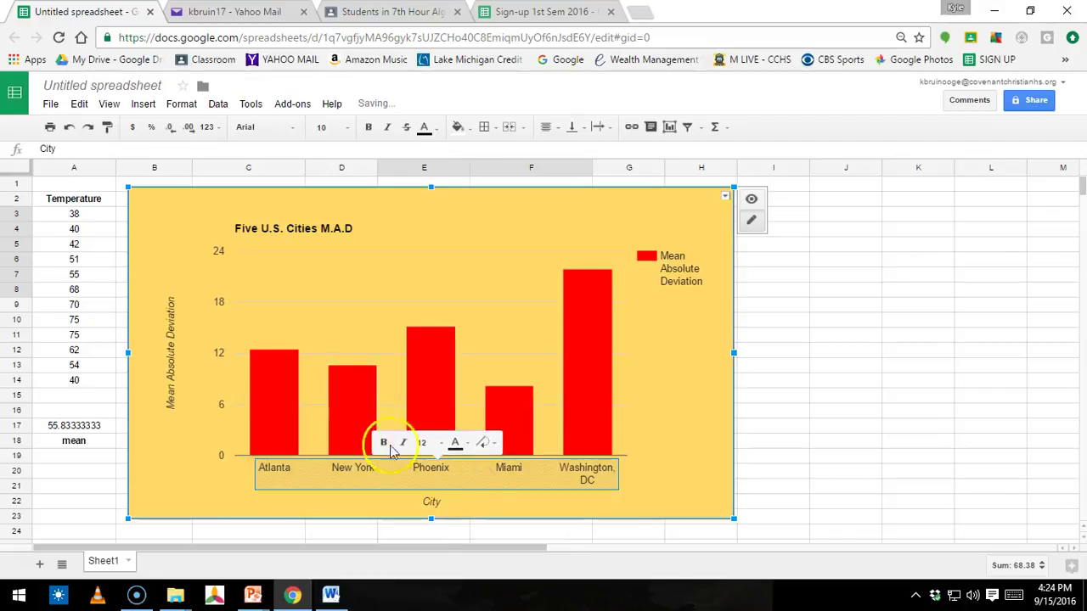
left_click(220, 356)
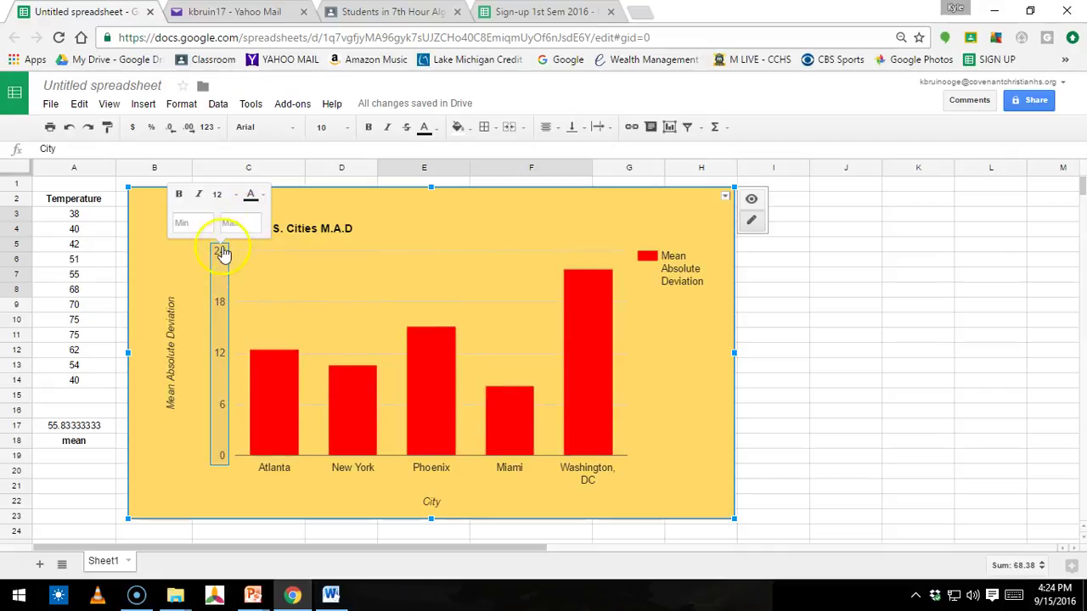
left_click(323, 206)
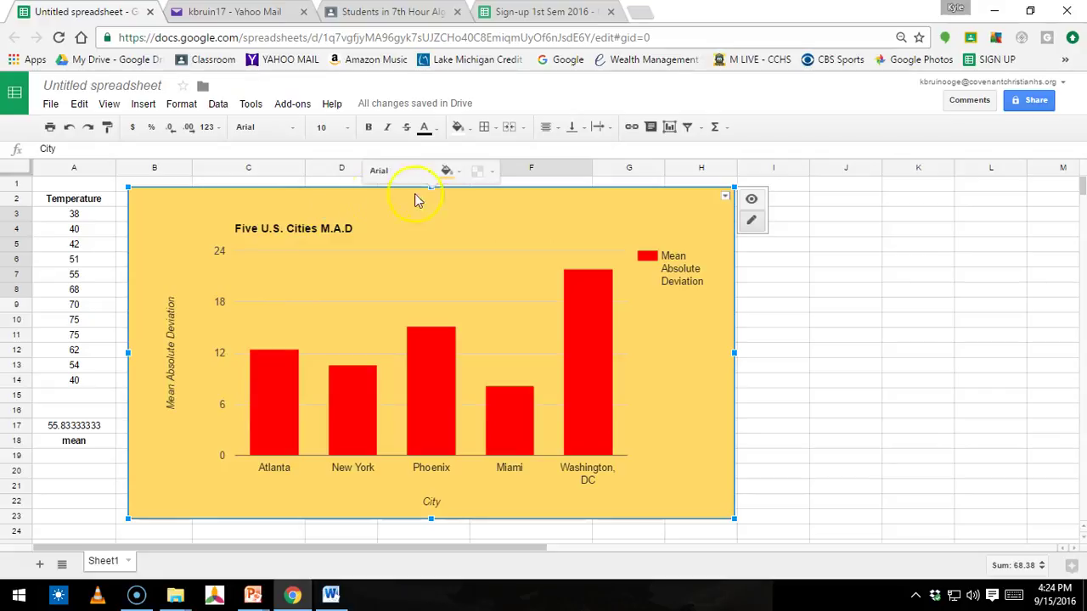
double_click(406, 242)
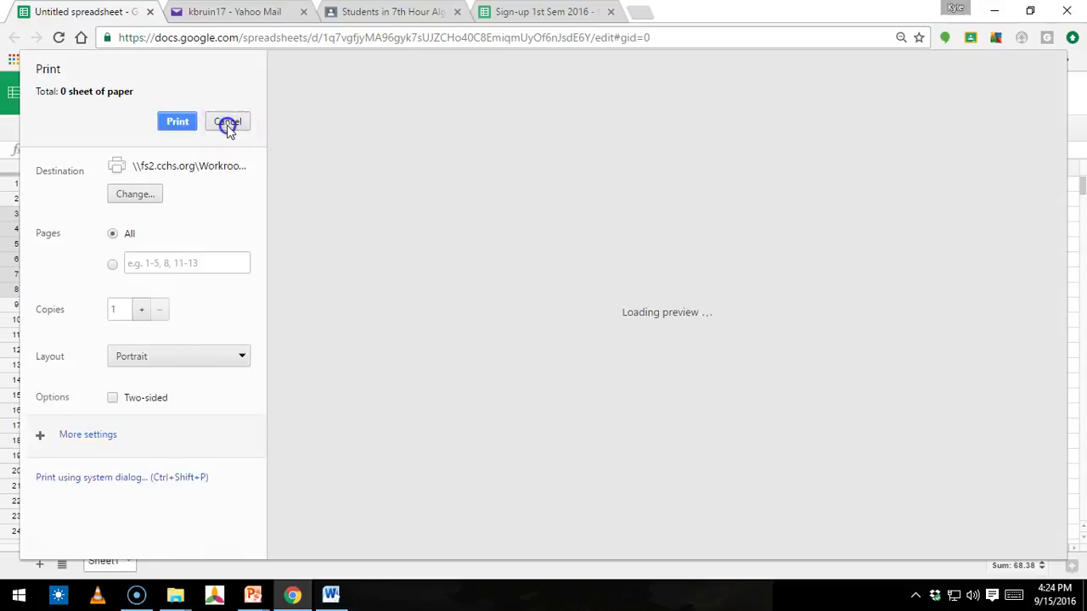
left_click(228, 123)
left_click(351, 284)
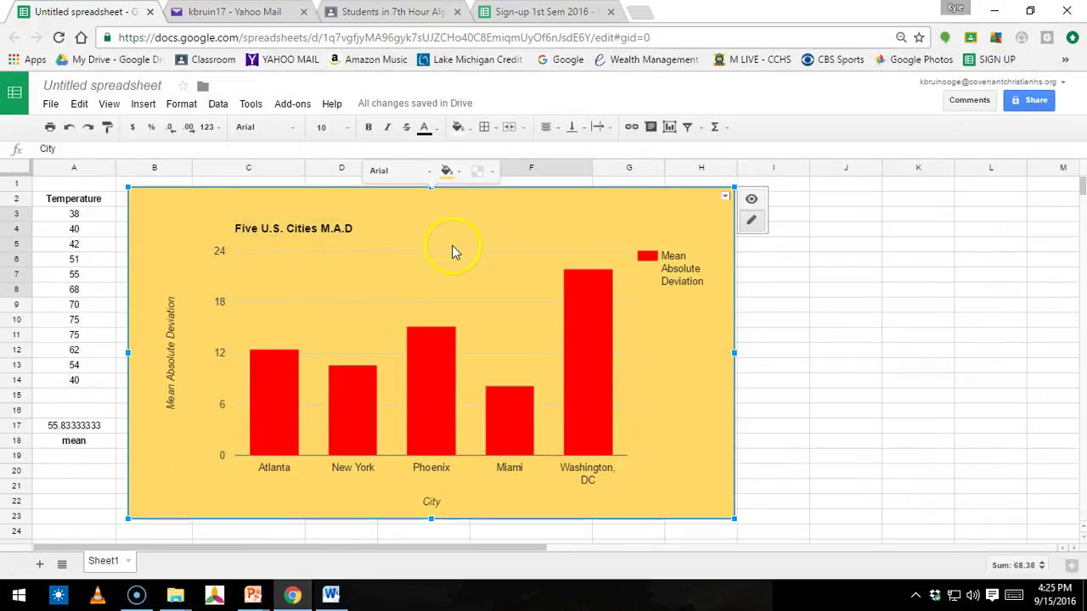
Try 10 and 2 horizontal gridlines in the chart's plot area and return the count to 5.
left_click(410, 295)
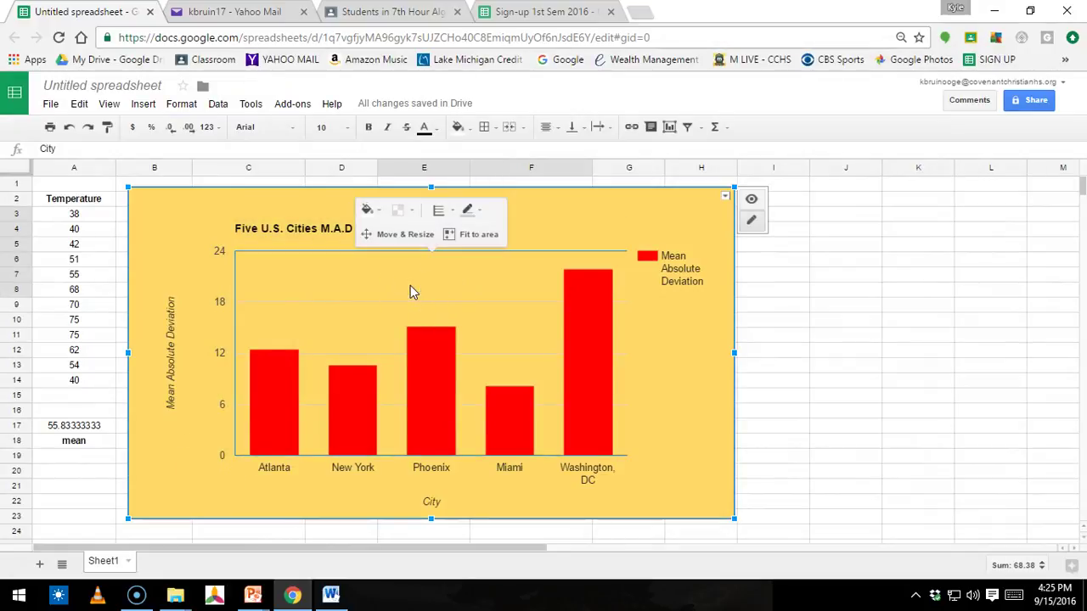
left_click(524, 328)
left_click(453, 211)
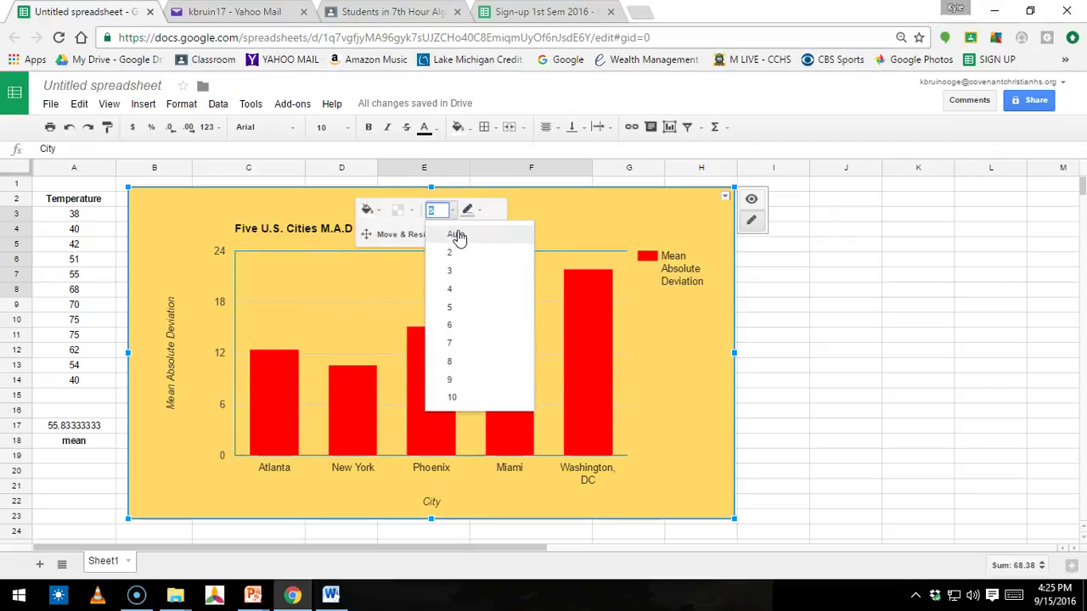
left_click(459, 396)
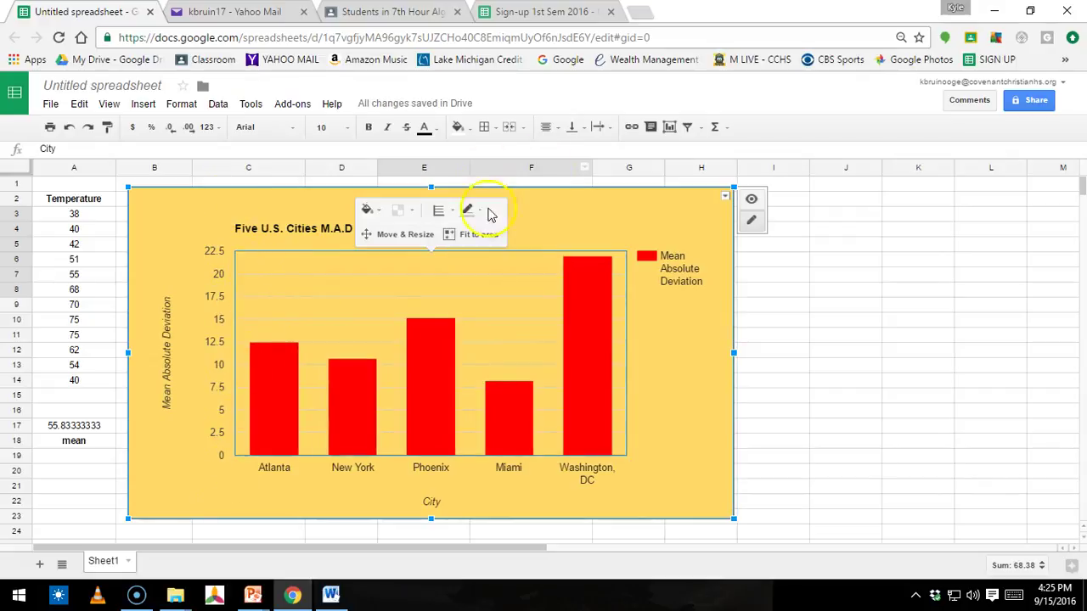
left_click(448, 211)
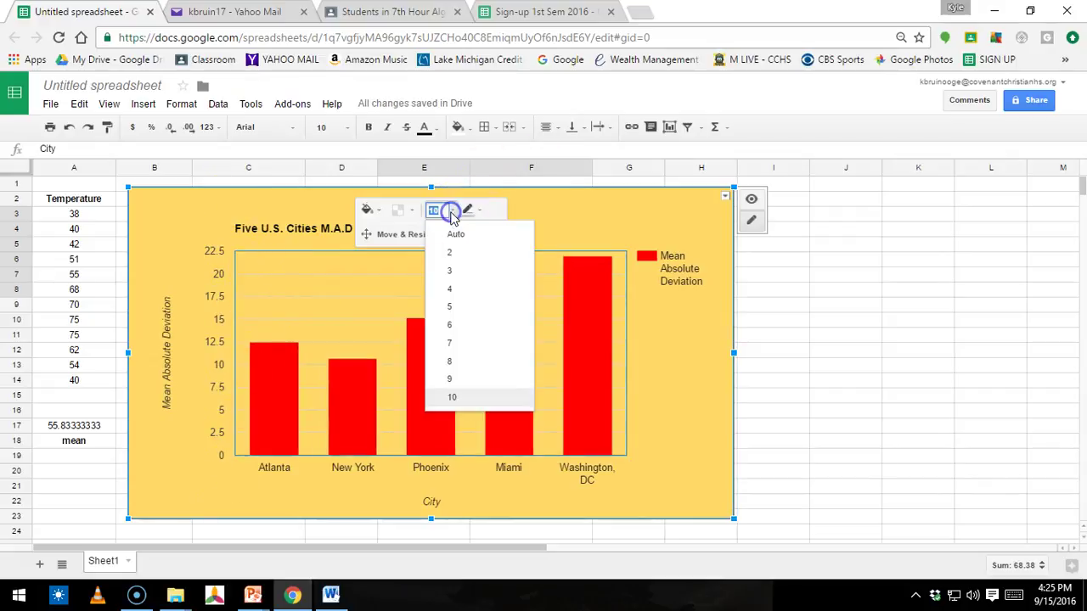
left_click(452, 254)
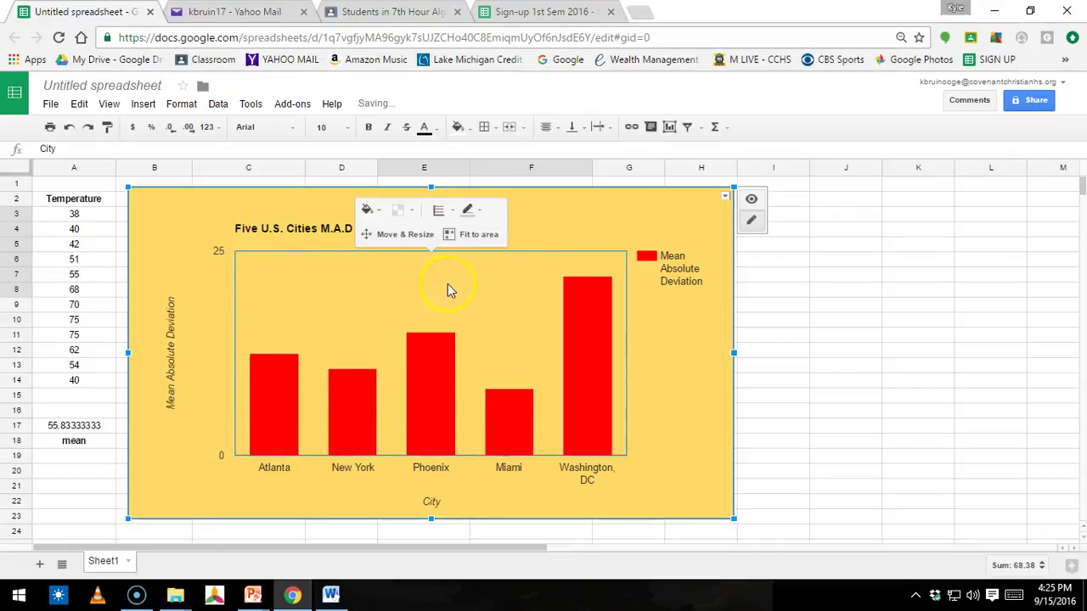
left_click(453, 211)
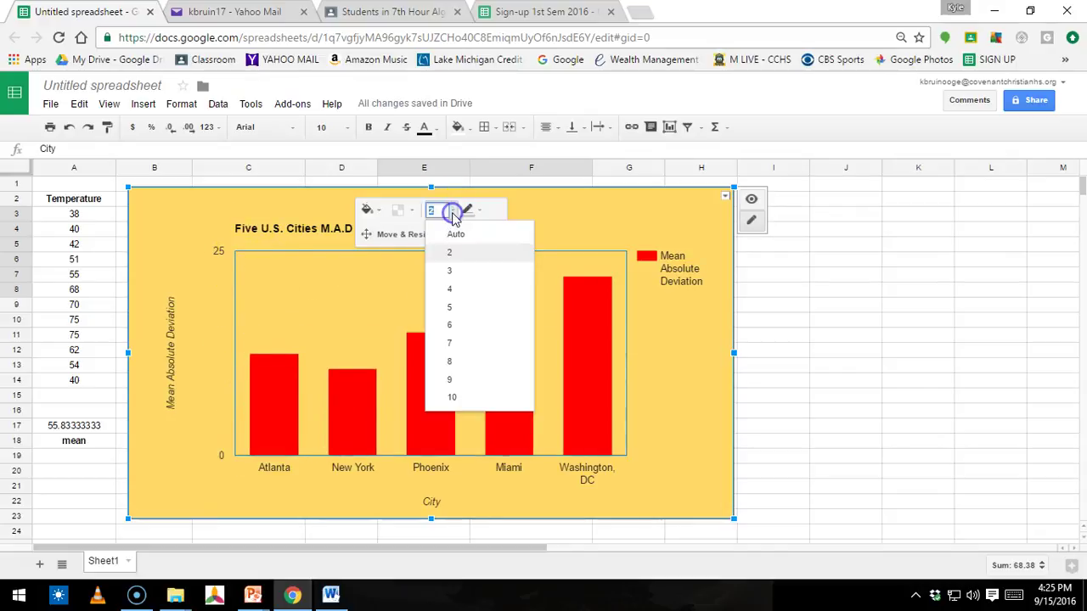
left_click(471, 307)
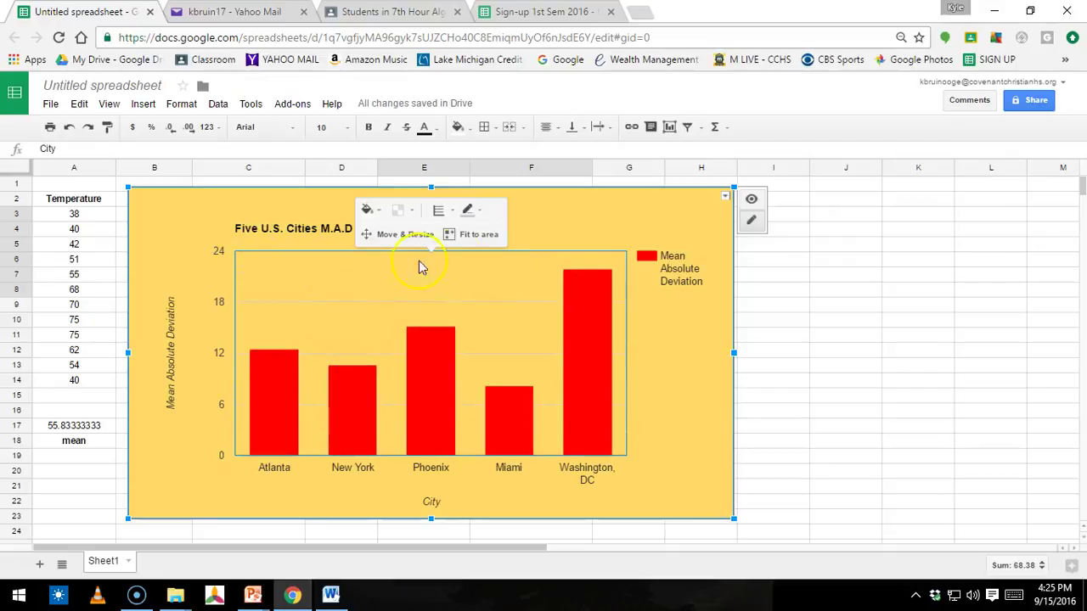
Colour the chart's horizontal gridlines bright green.
left_click(481, 212)
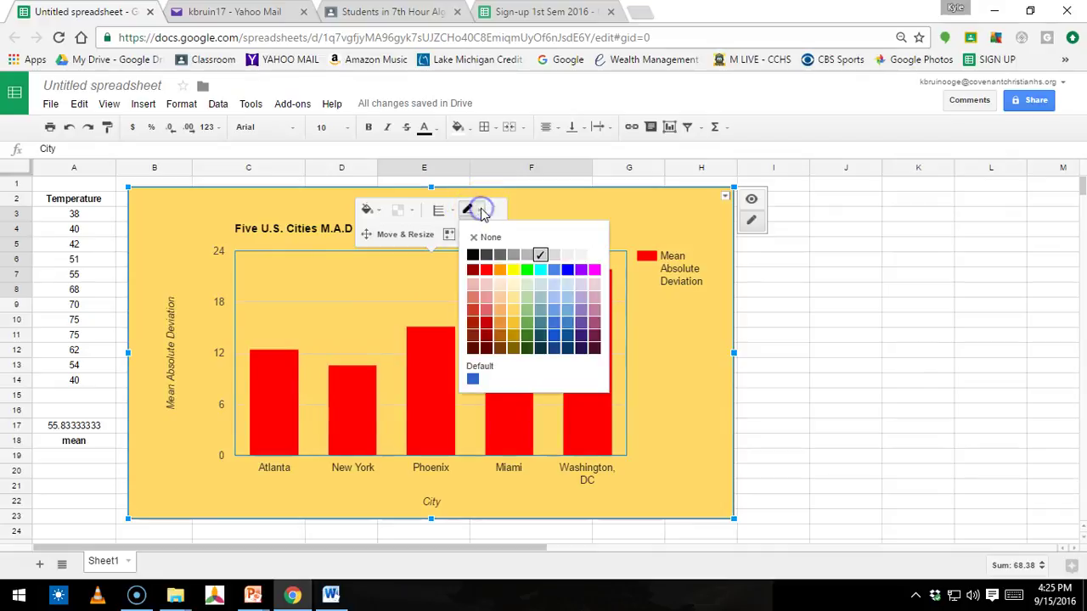
left_click(525, 276)
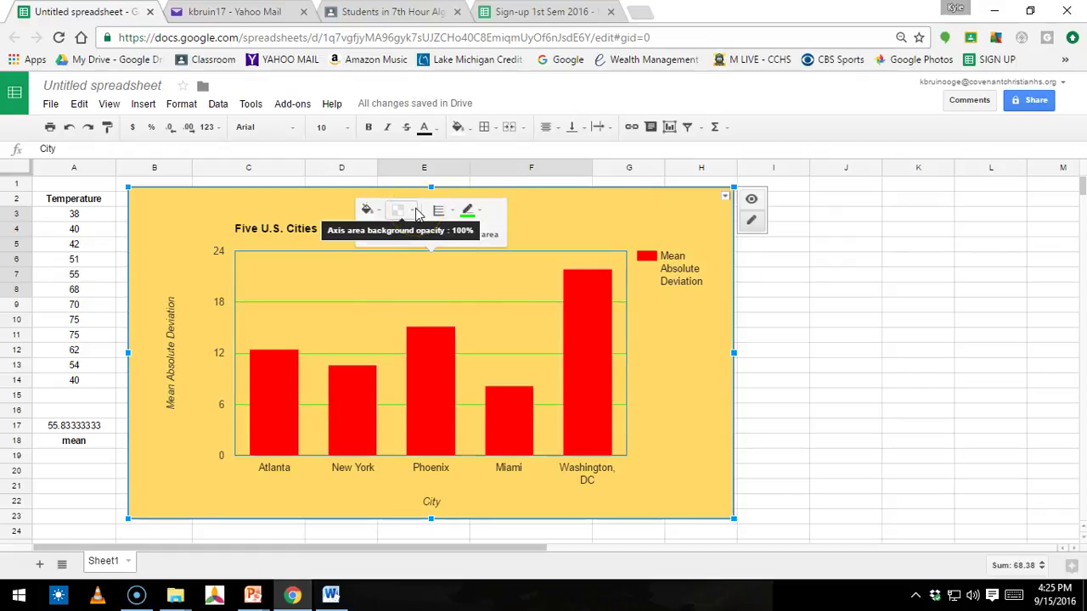
left_click(588, 216)
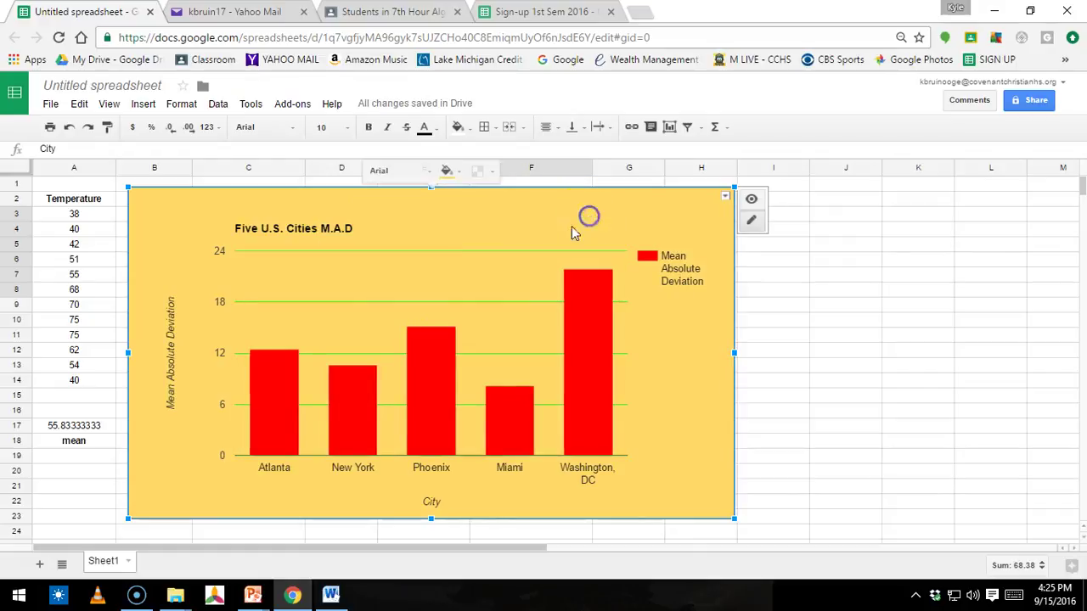
Give the vertical axis title "Mean Absolute Deviation" a dark text colour and set its font size to 15.
left_click(170, 323)
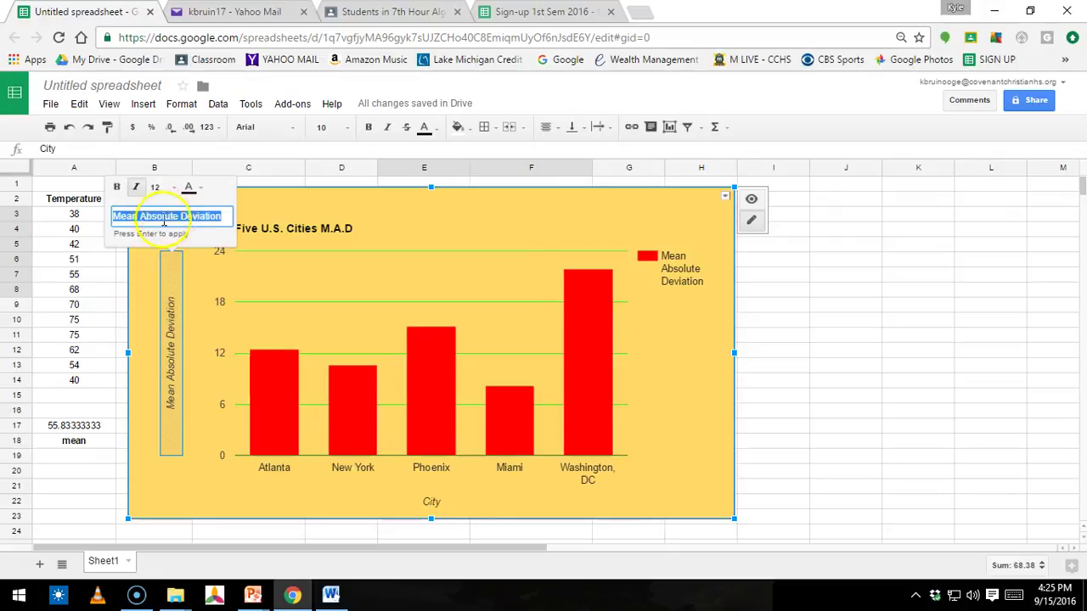
left_click(189, 187)
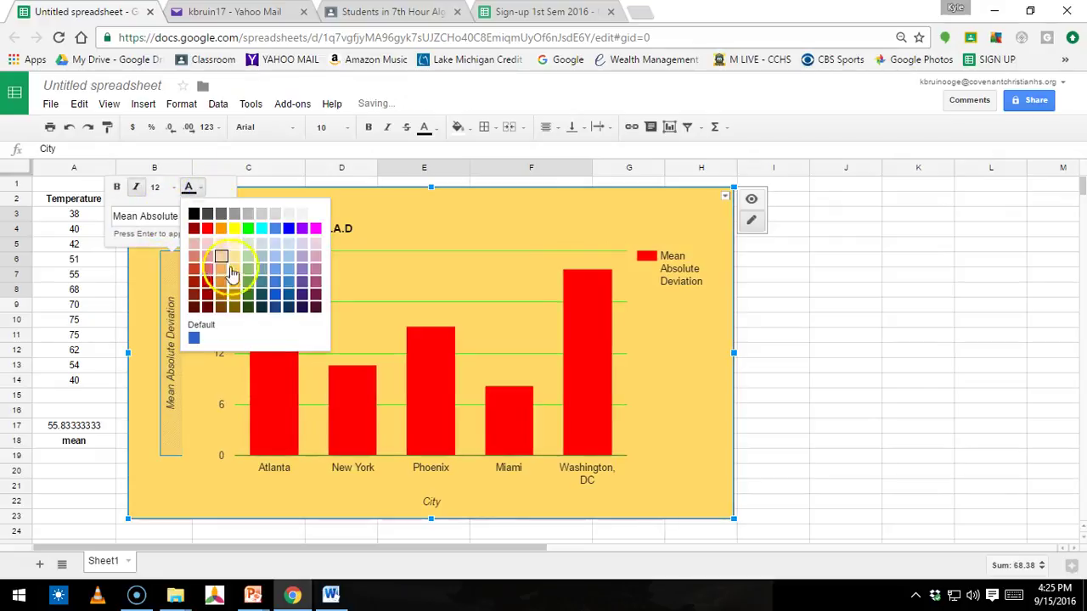
left_click(303, 303)
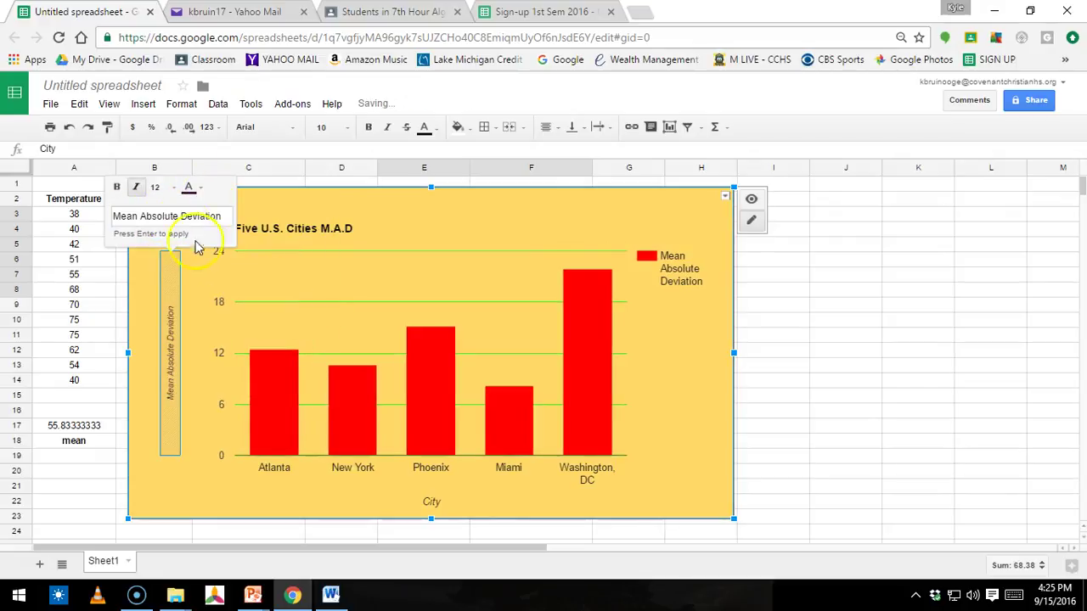
left_click(156, 188)
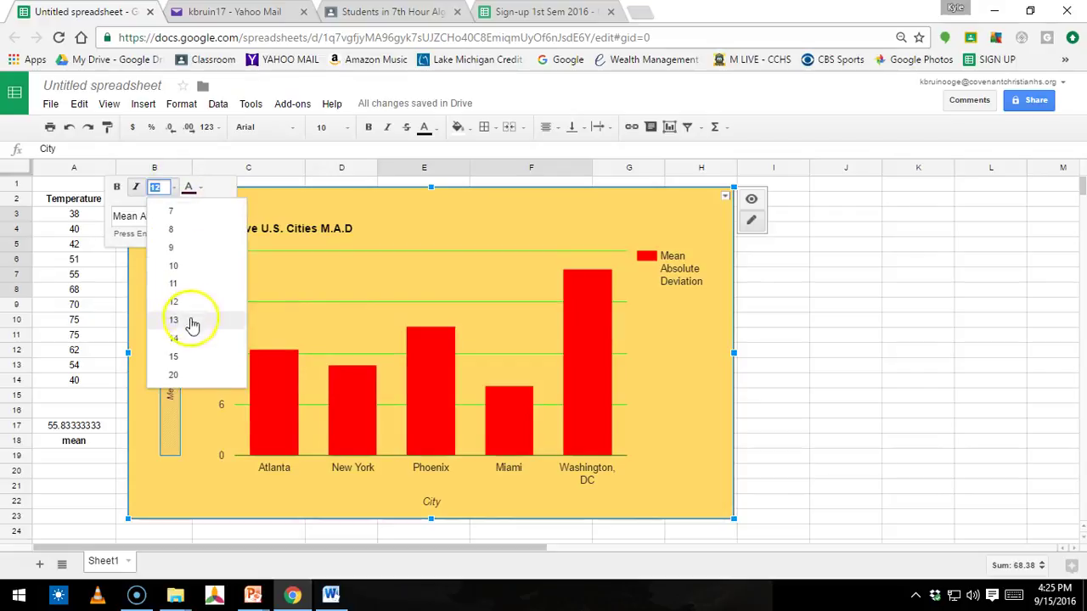
left_click(172, 356)
Set the font size of the horizontal axis title "City" to 15.
left_click(426, 502)
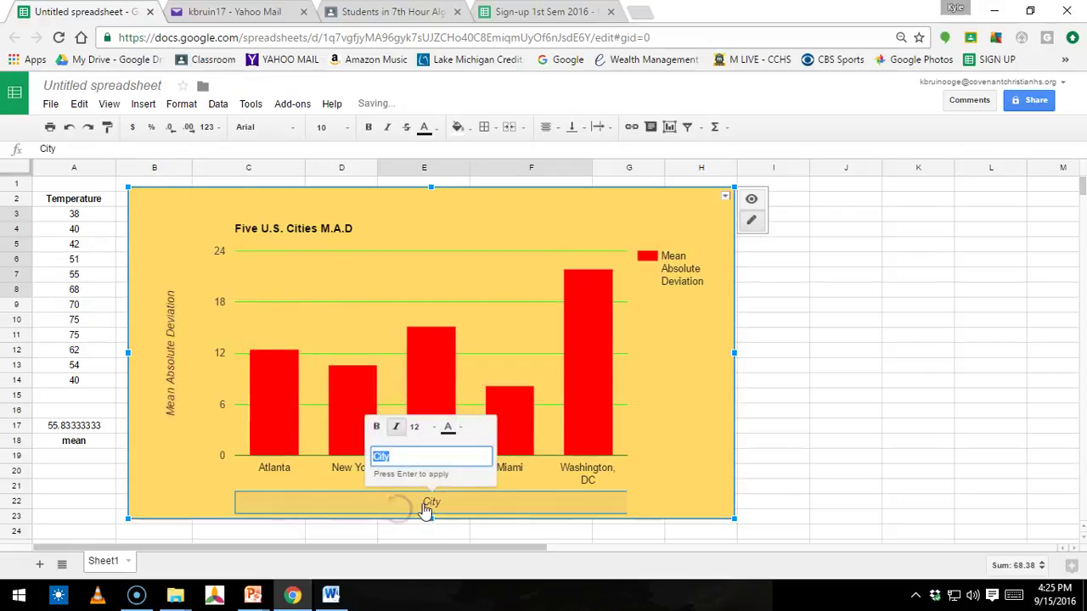
left_click(425, 427)
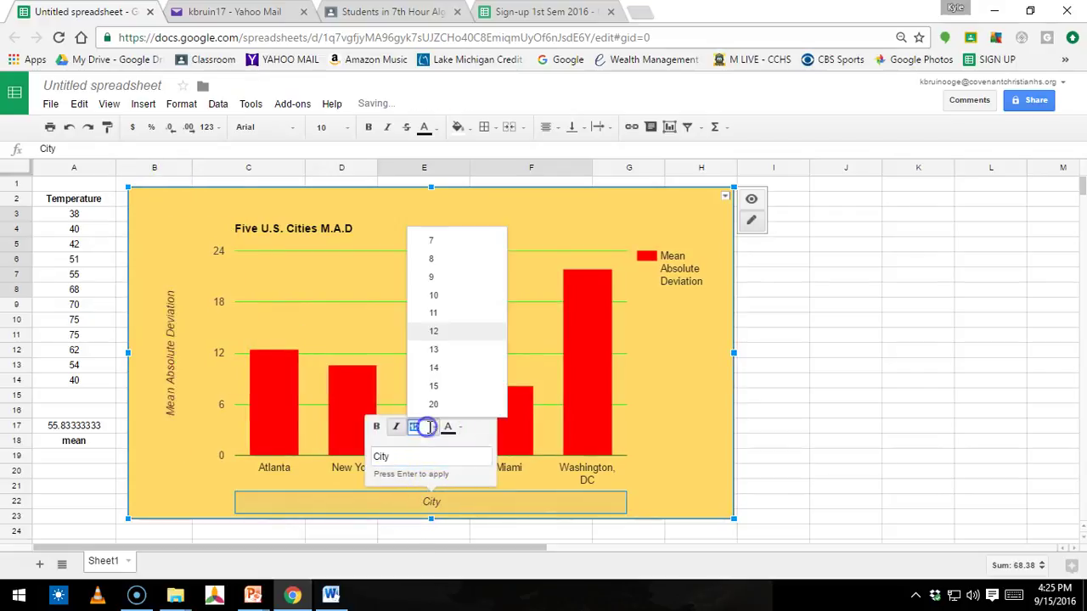
left_click(437, 386)
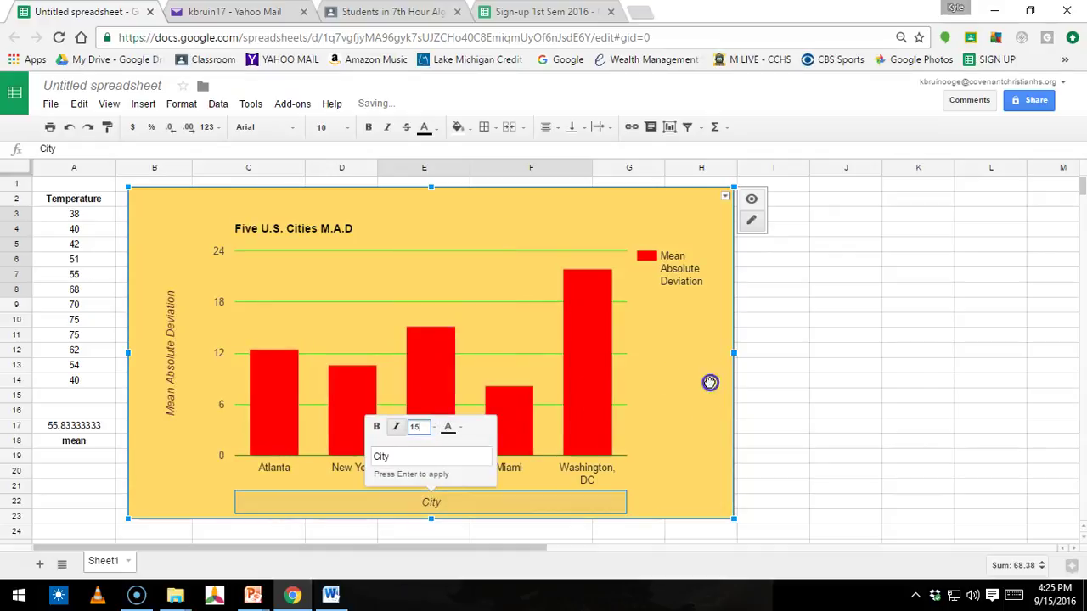
left_click(710, 383)
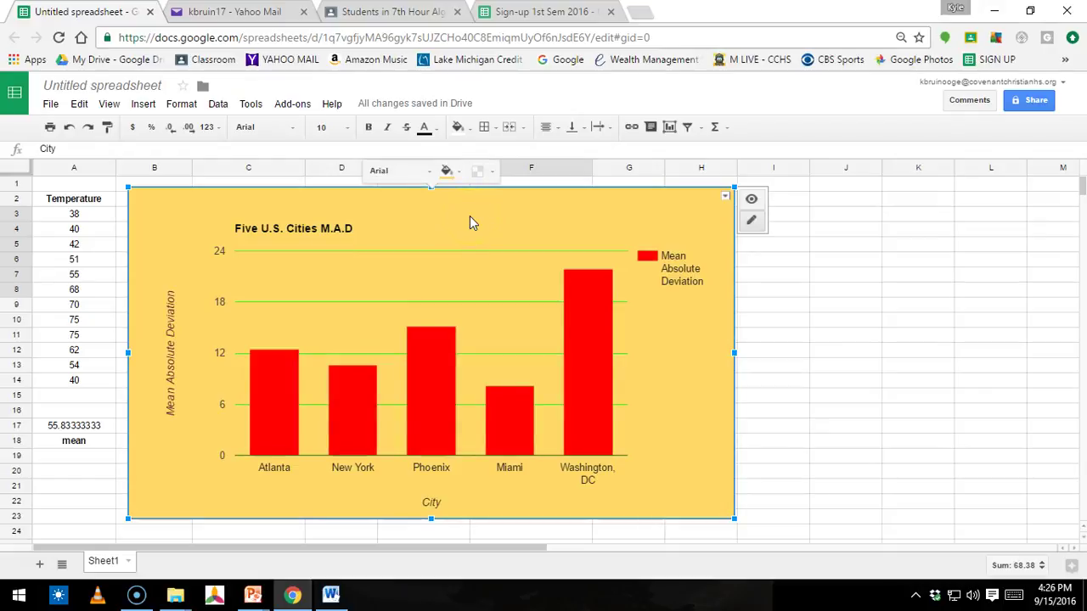
Move the chart to the right to uncover the Deviations and Absolute Deviations columns.
left_click(284, 174)
left_click_drag(262, 197, 431, 197)
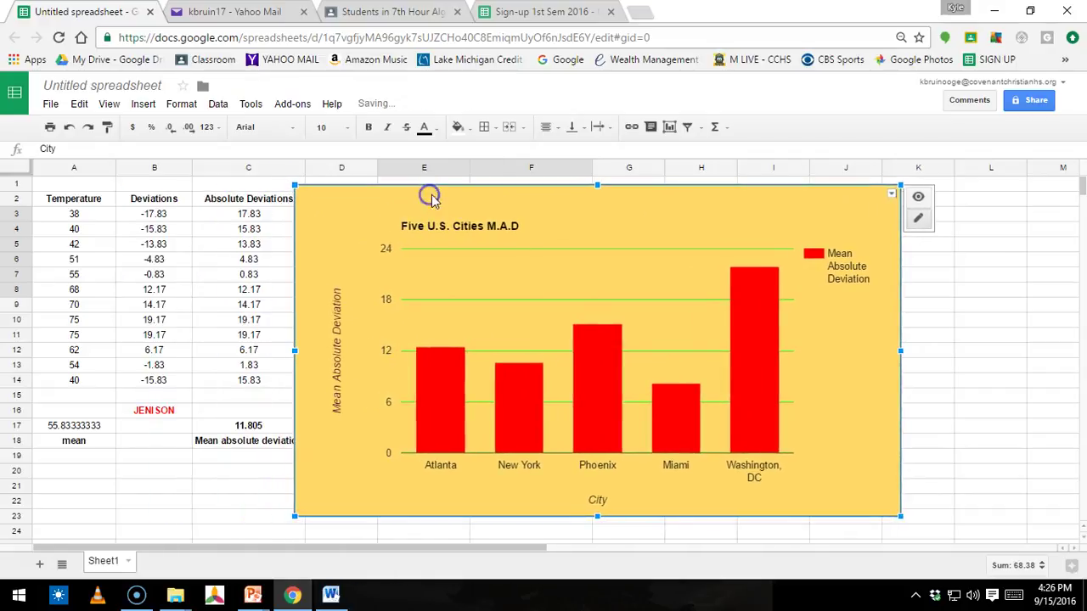
left_click(436, 201)
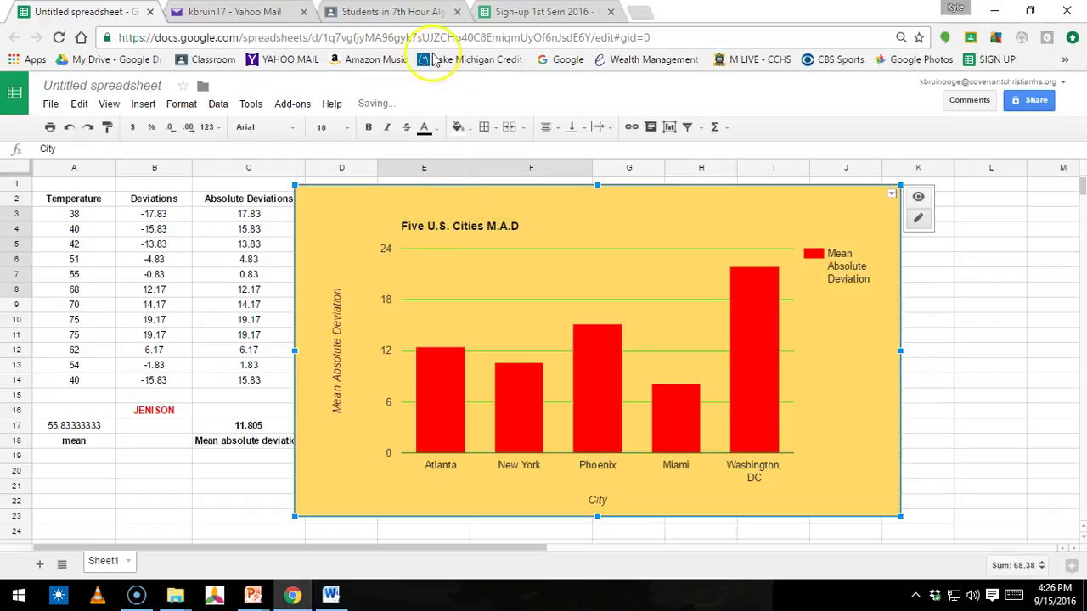
Switch to Google Classroom and review the "M.A.D. and U.S. Cities' Average Temps" assignment in the 7th Hour Algebra stream.
left_click(413, 18)
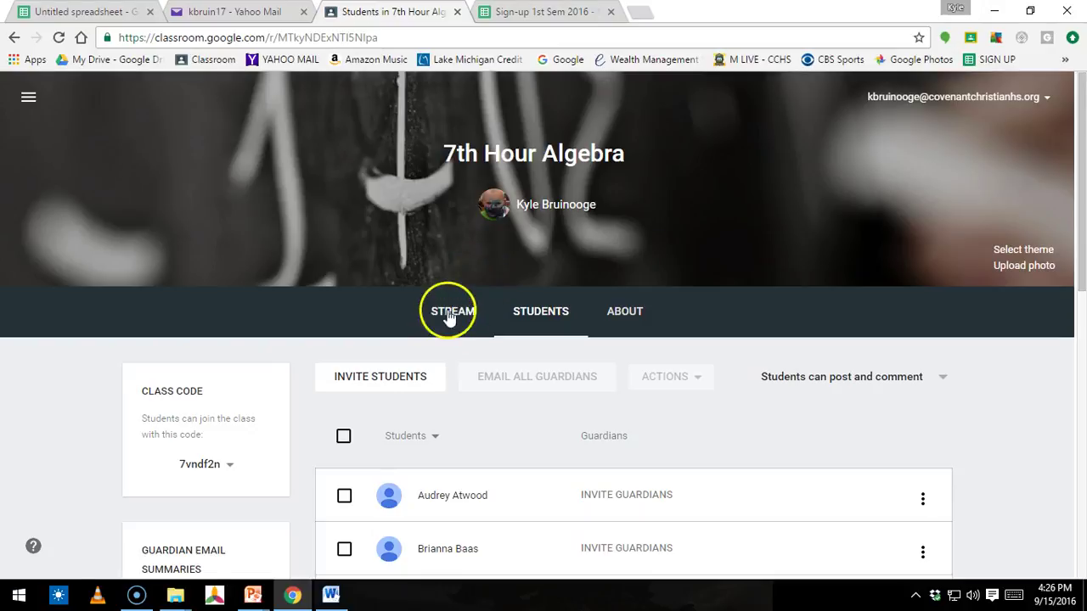
left_click(446, 310)
scroll(500, 406, "down", 2)
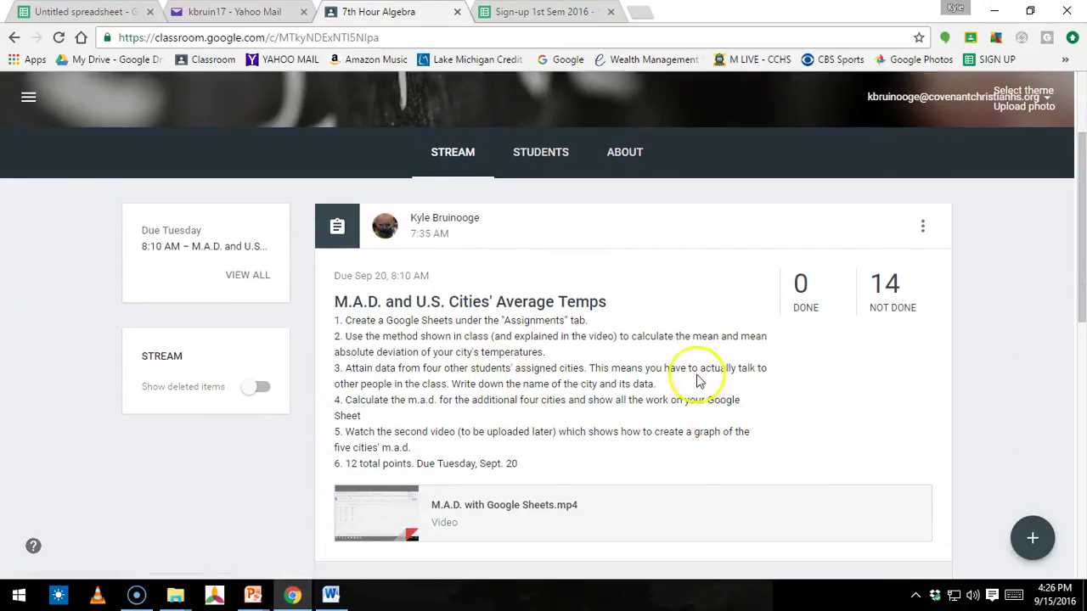
left_click(486, 304)
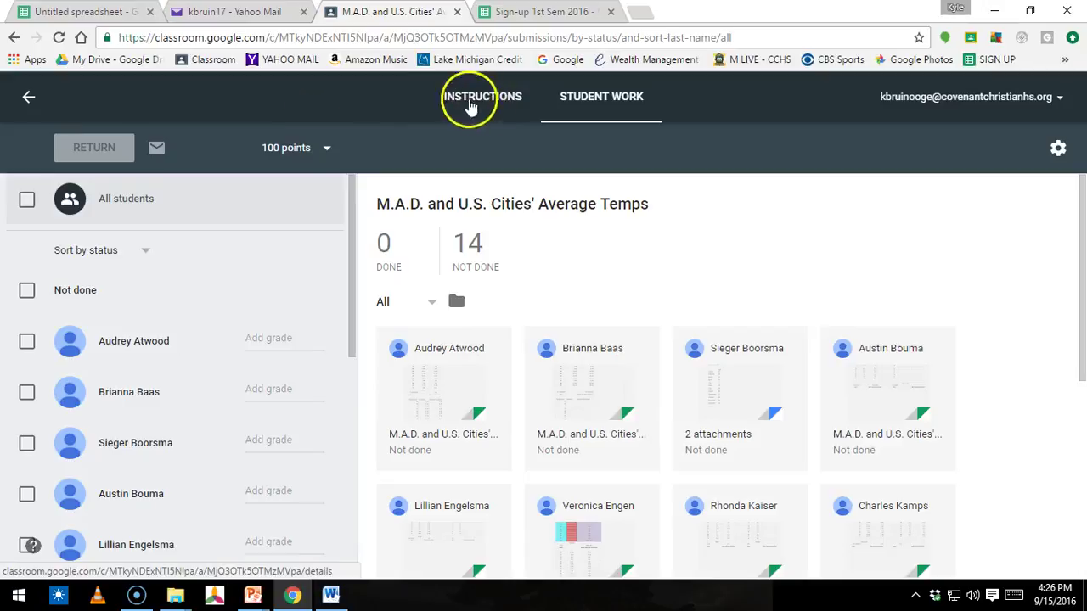
left_click(27, 98)
scroll(501, 357, "down", 1)
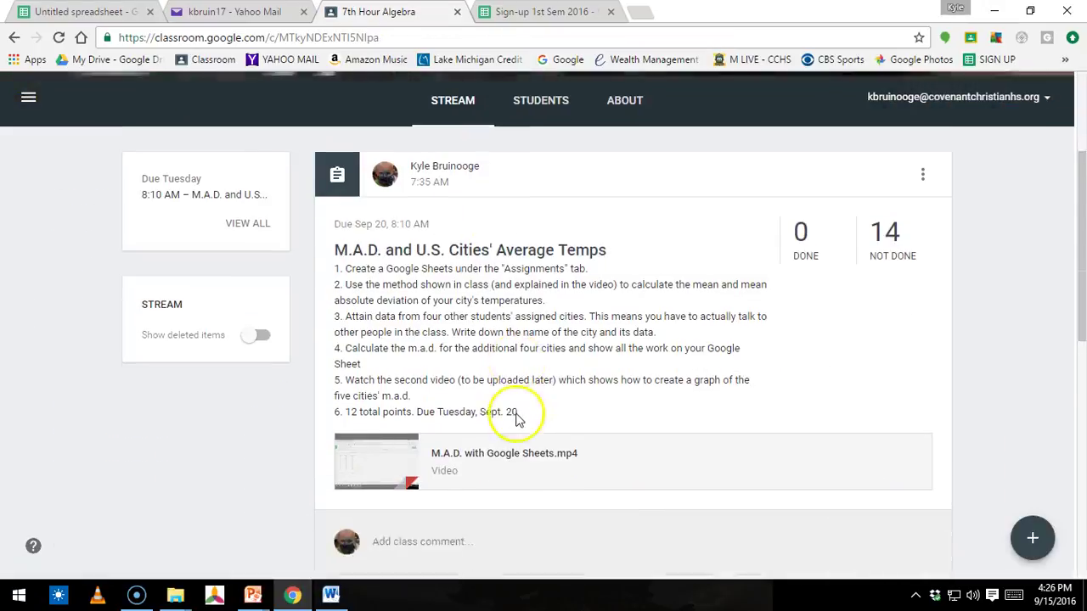
scroll(516, 418, "down", 2)
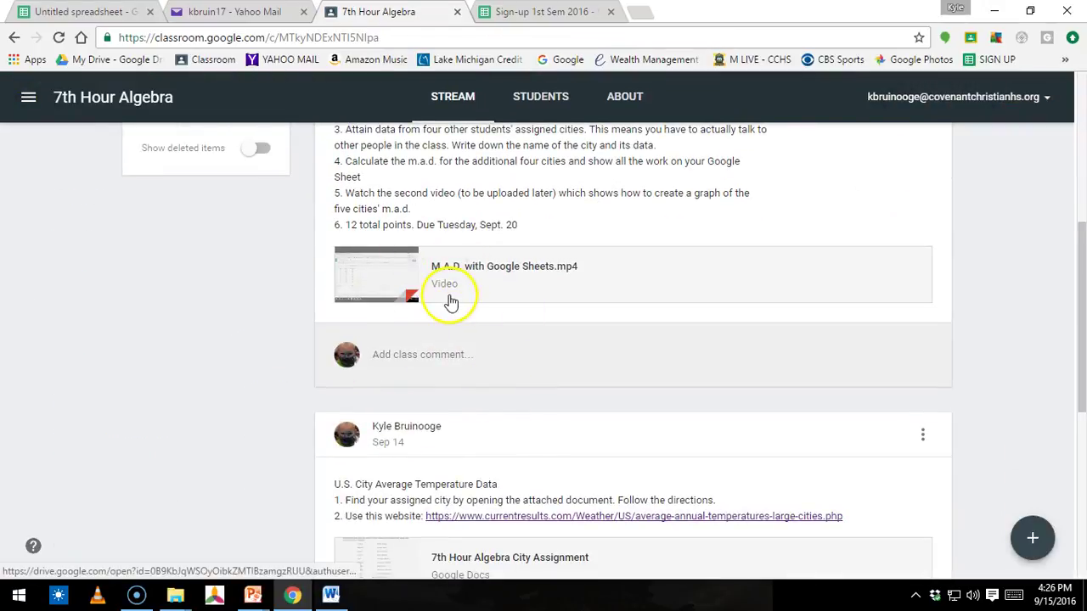